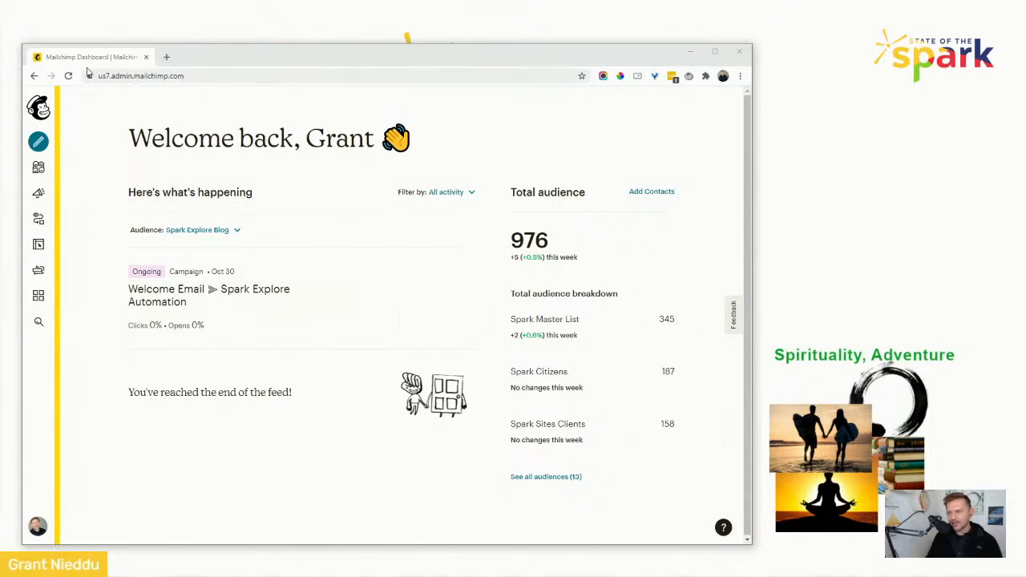
Maximize the browser window and open the Domains page of the Website section.
click(714, 52)
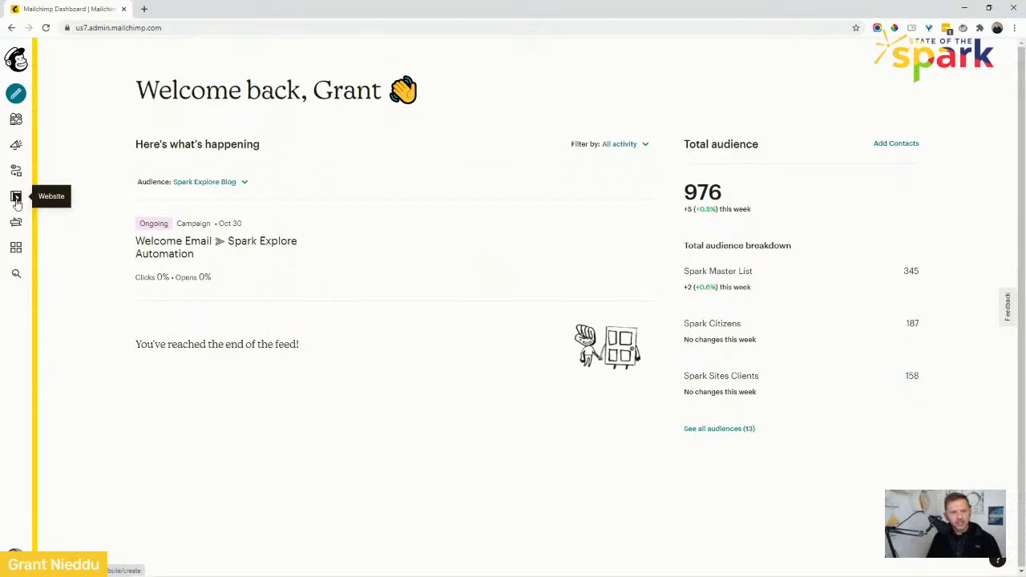
click(16, 199)
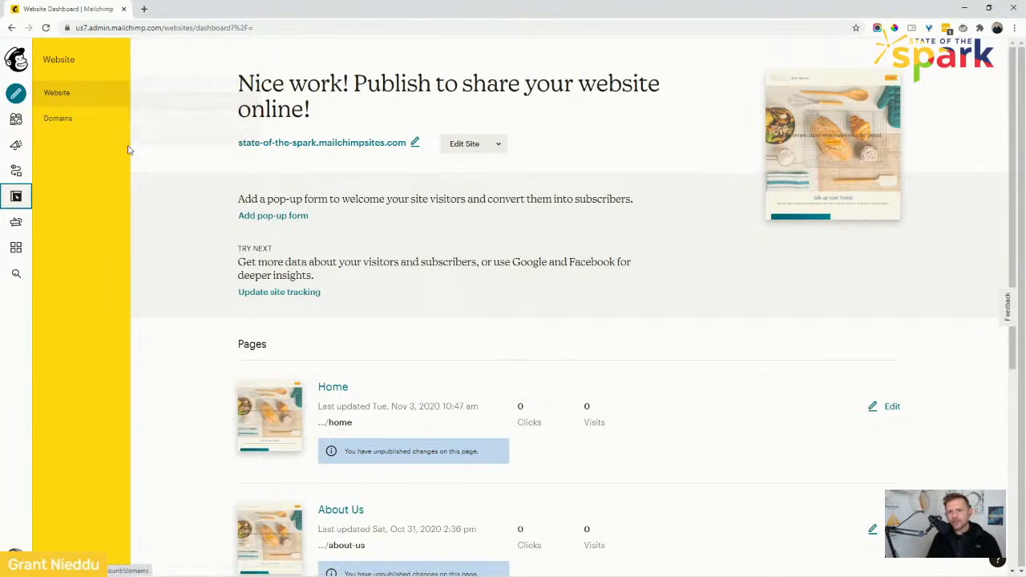
click(57, 120)
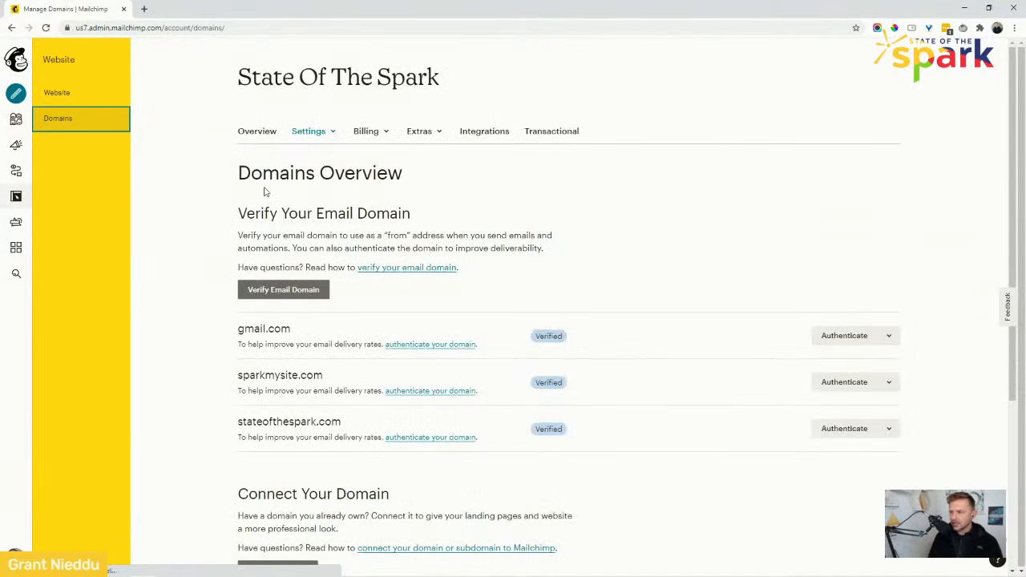
Examine the Domains Overview and the list of verified email domains.
drag(231, 174, 350, 447)
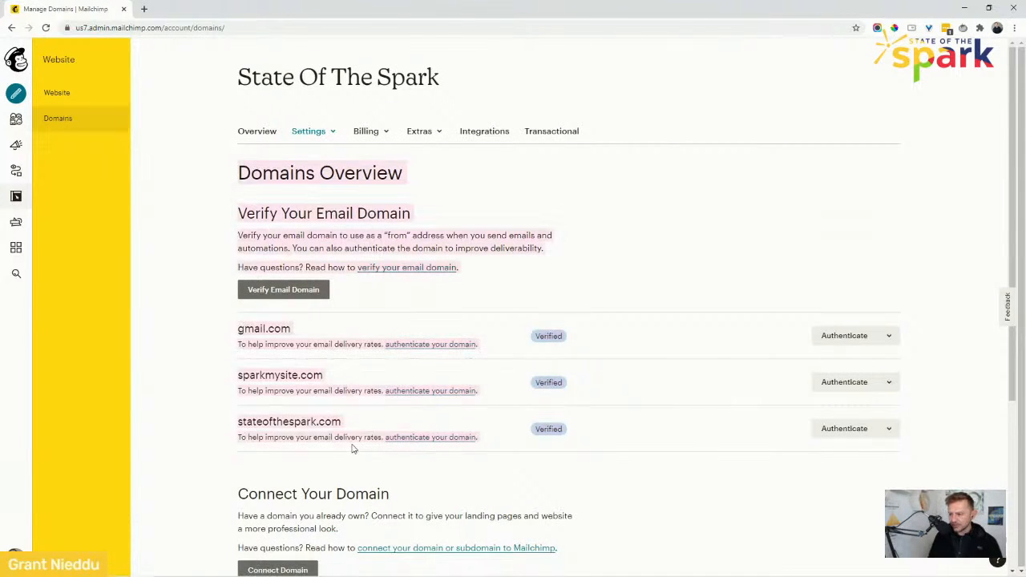
click(282, 384)
drag(327, 353, 277, 329)
click(278, 330)
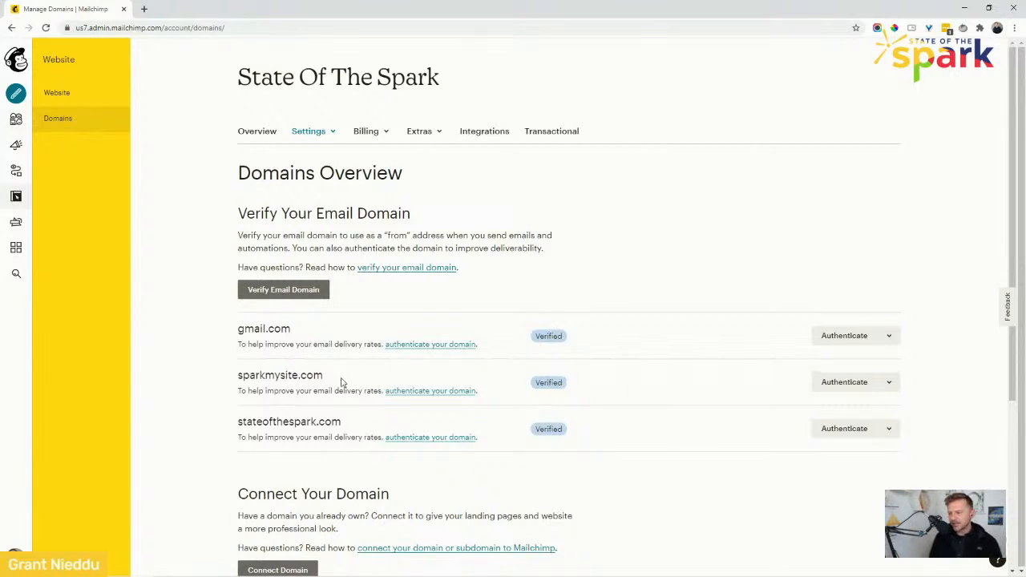
drag(239, 376, 311, 389)
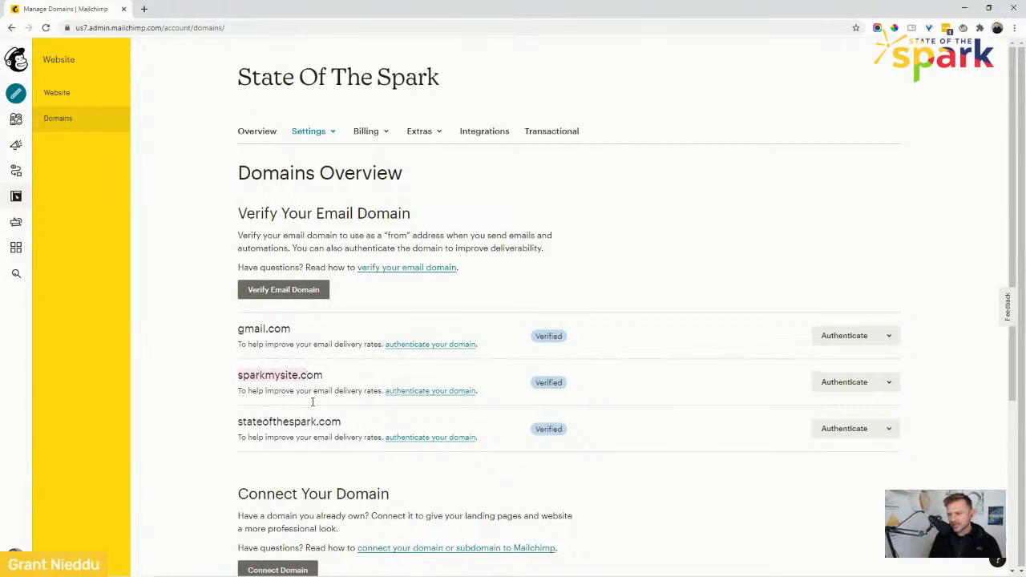
drag(240, 423, 353, 429)
click(321, 437)
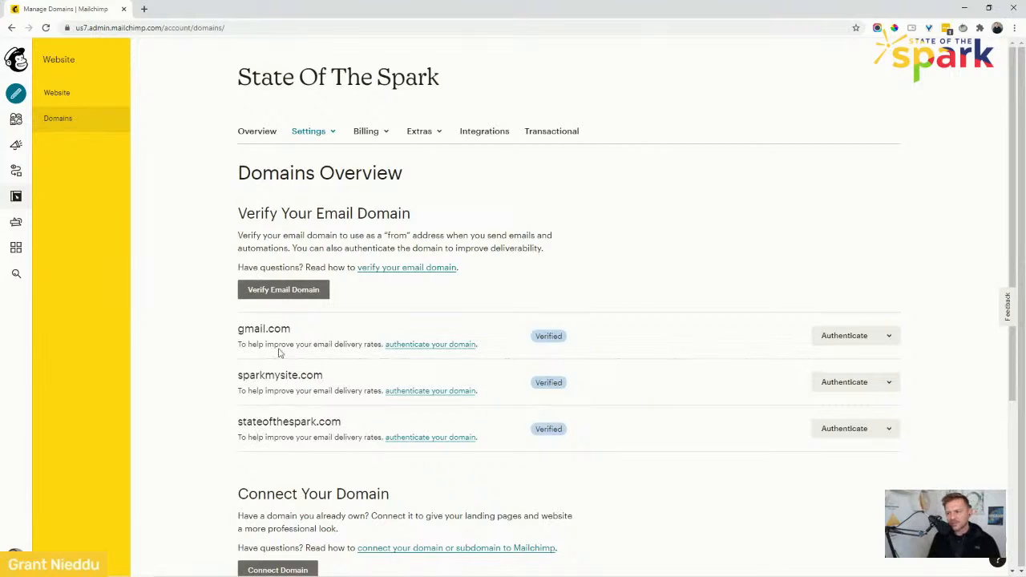
Examine the Connect Your Domain and Purchase a New Domain sections.
middle_click(197, 347)
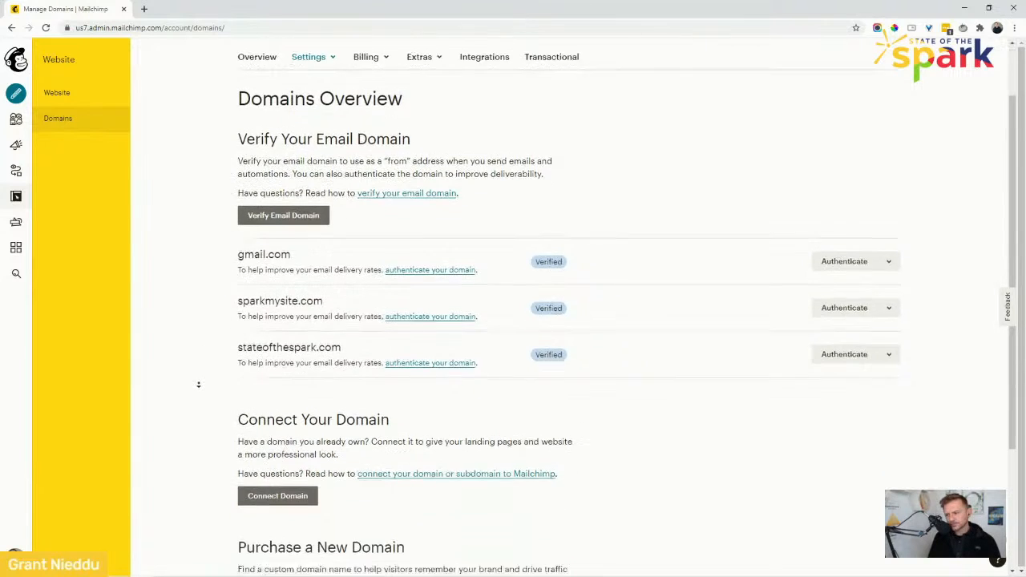
middle_click(198, 385)
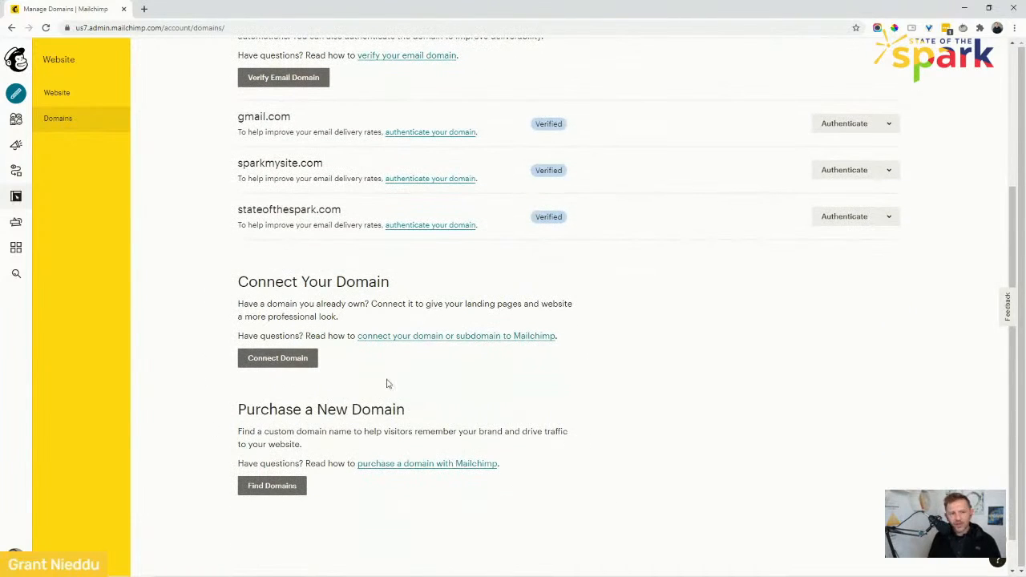
scroll(205, 337, down, 1)
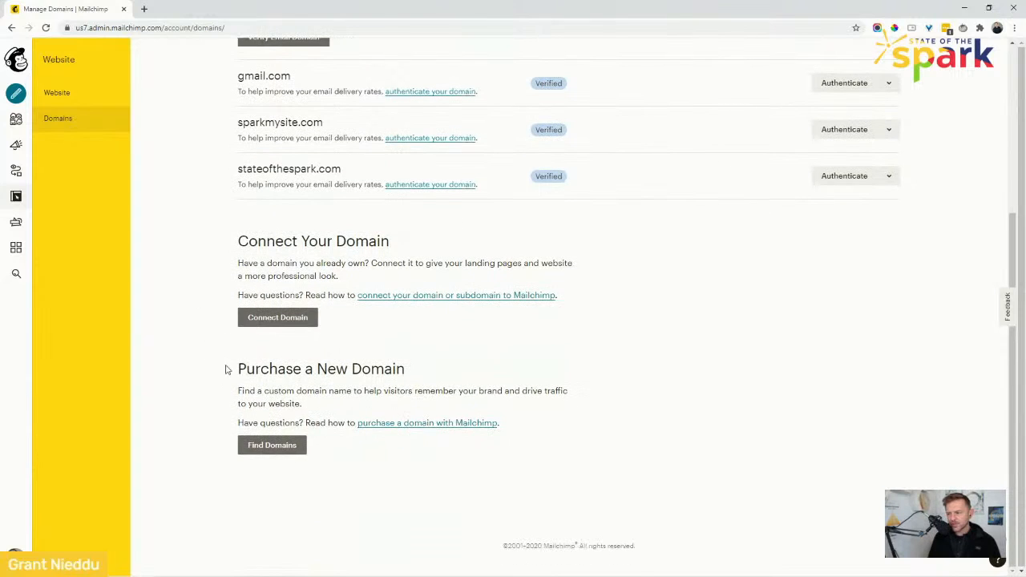
drag(223, 368, 358, 468)
click(356, 433)
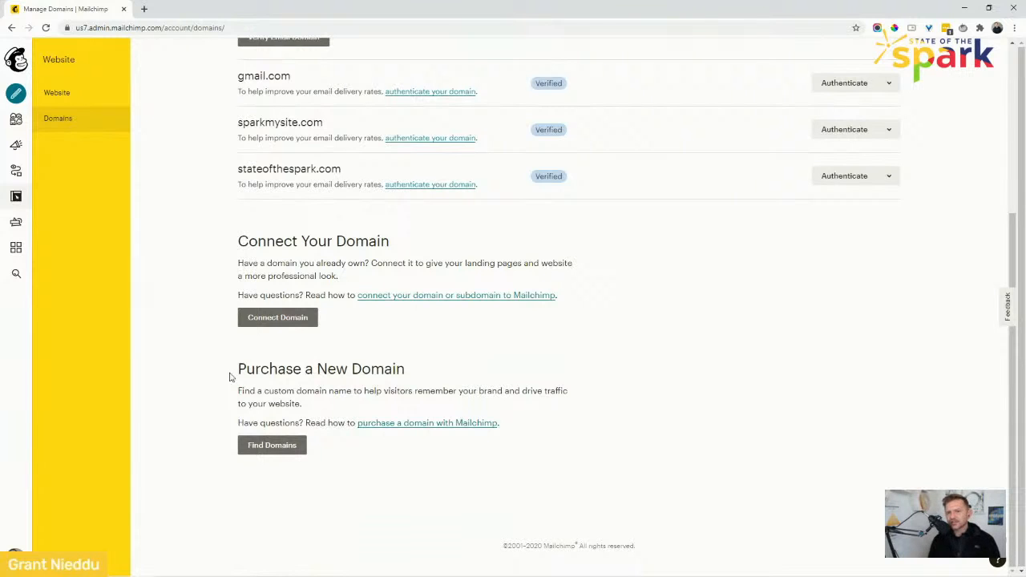
drag(230, 376, 363, 457)
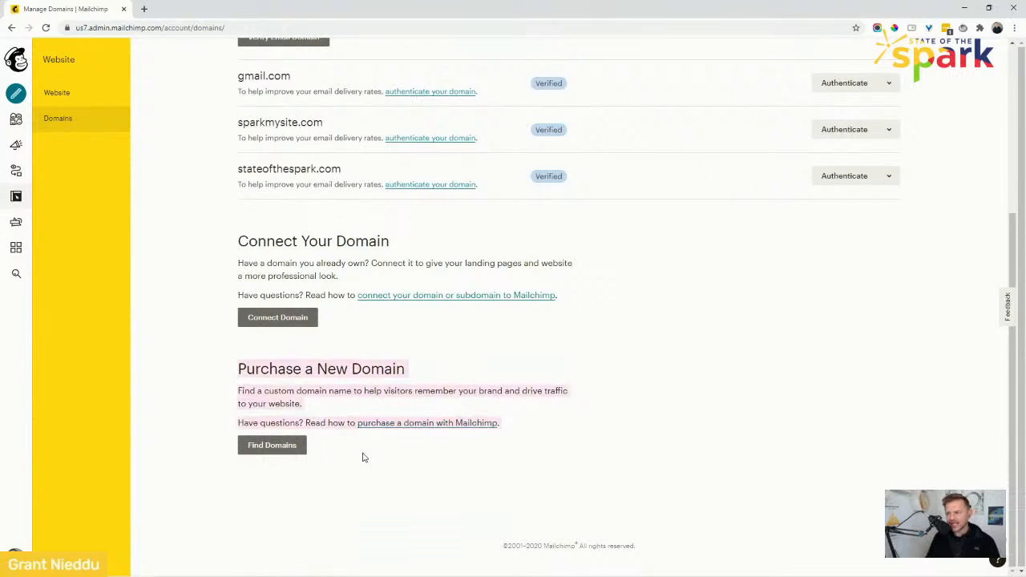
click(363, 458)
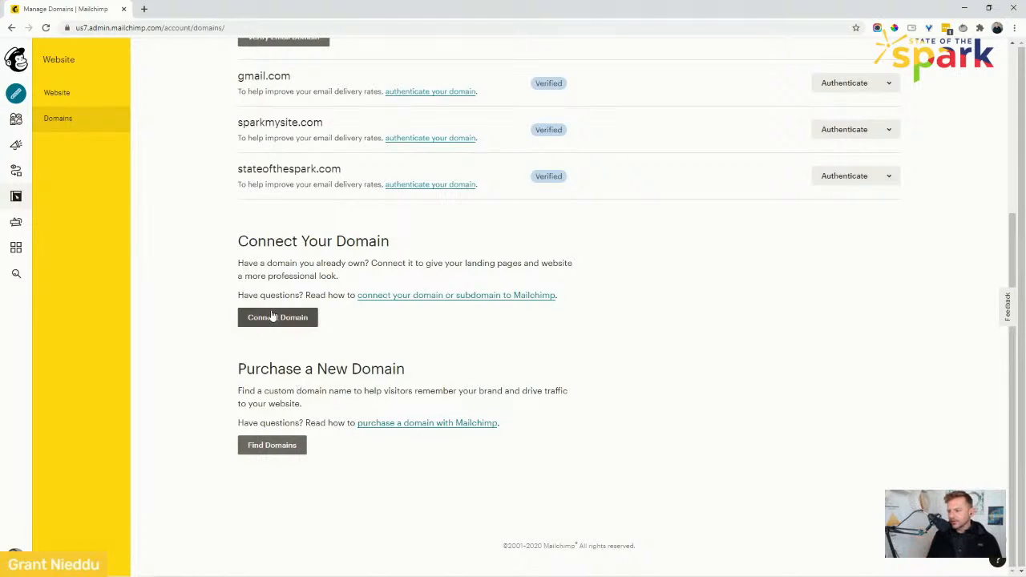
Review the Verify Your Email Domain section and its verification option.
scroll(183, 315, up, 3)
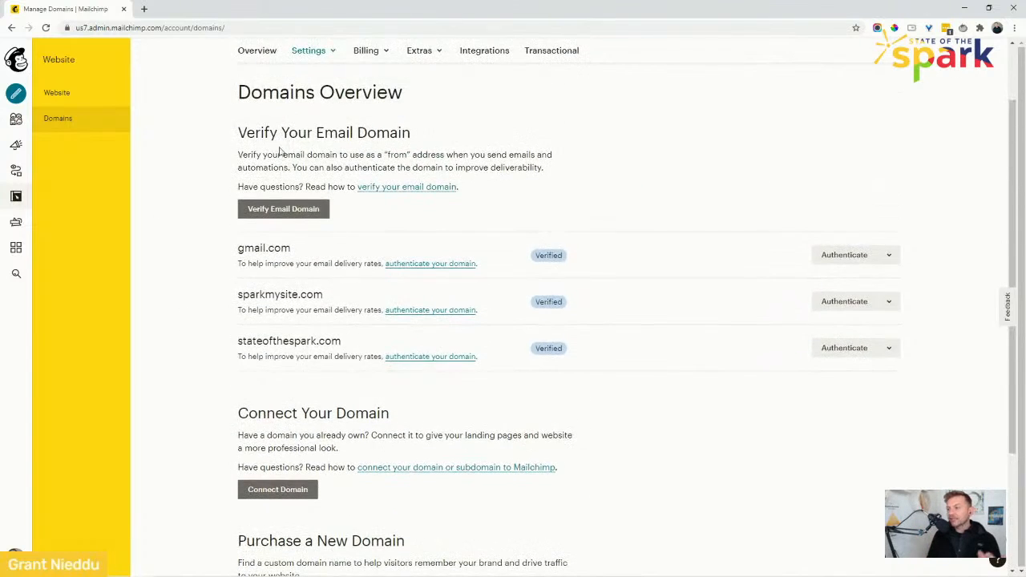
scroll(193, 321, up, 1)
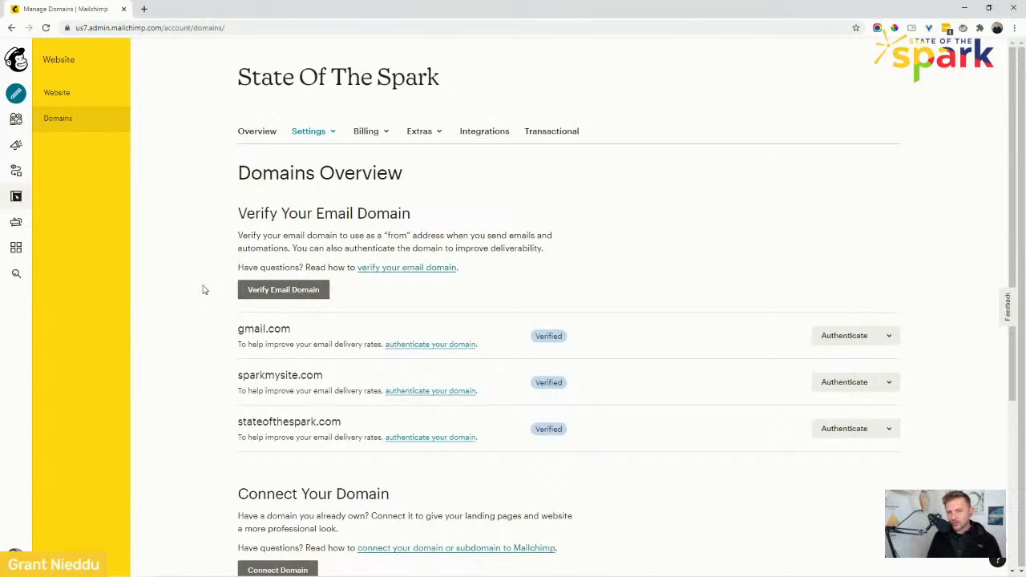
scroll(184, 313, down, 2)
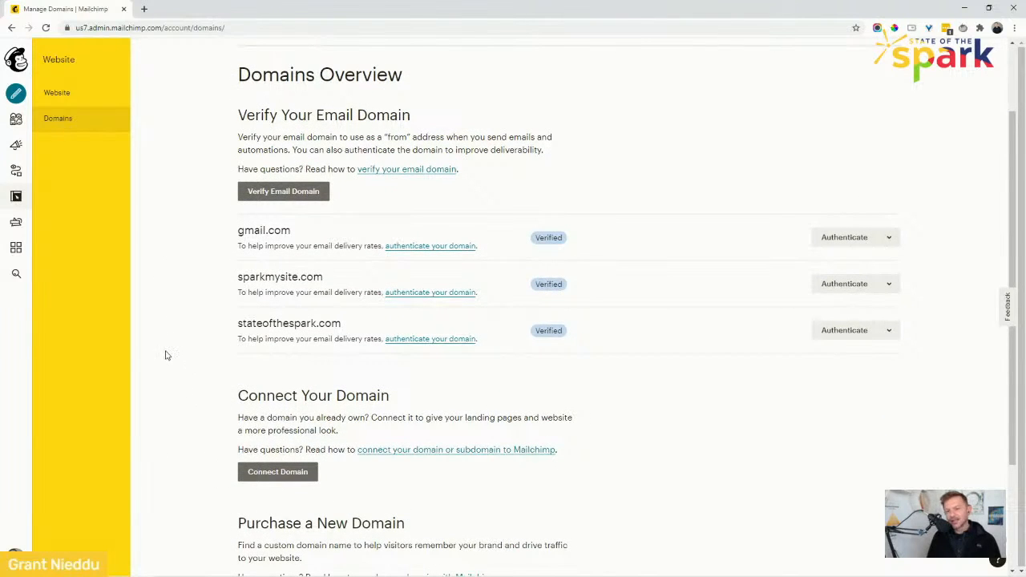
scroll(167, 337, up, 1)
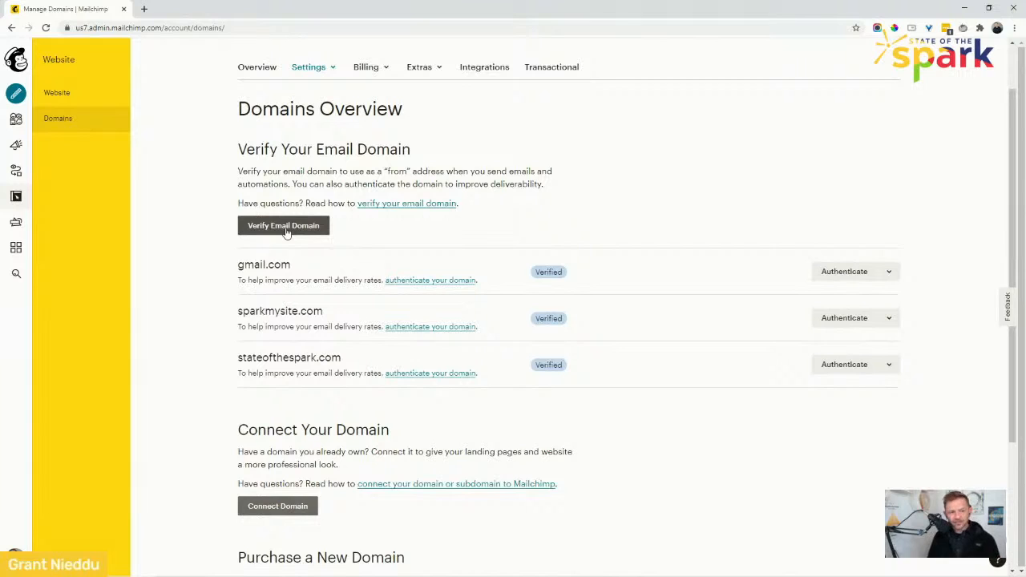
click(286, 228)
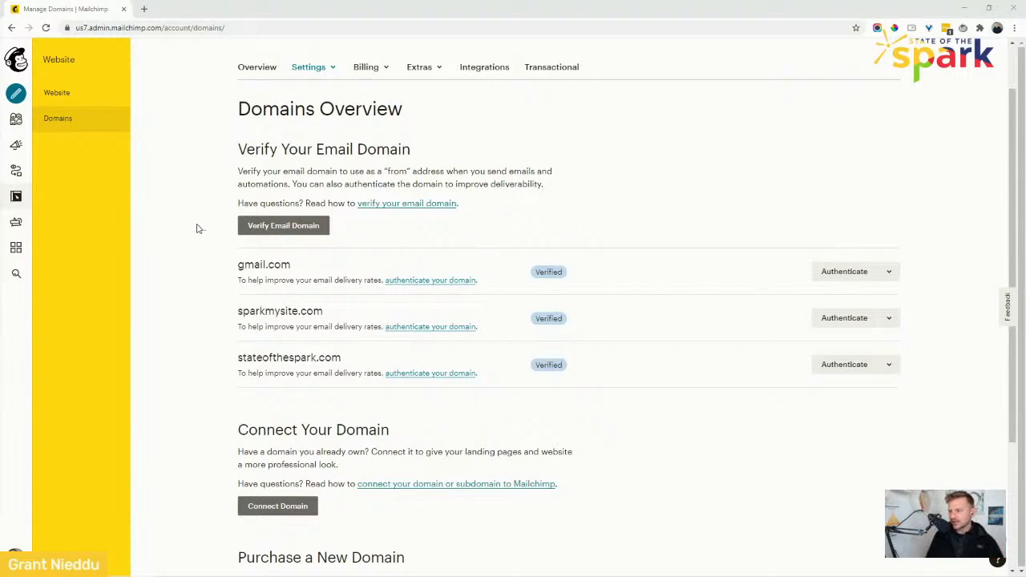
Return to the Website dashboard and review its list of pages.
click(90, 103)
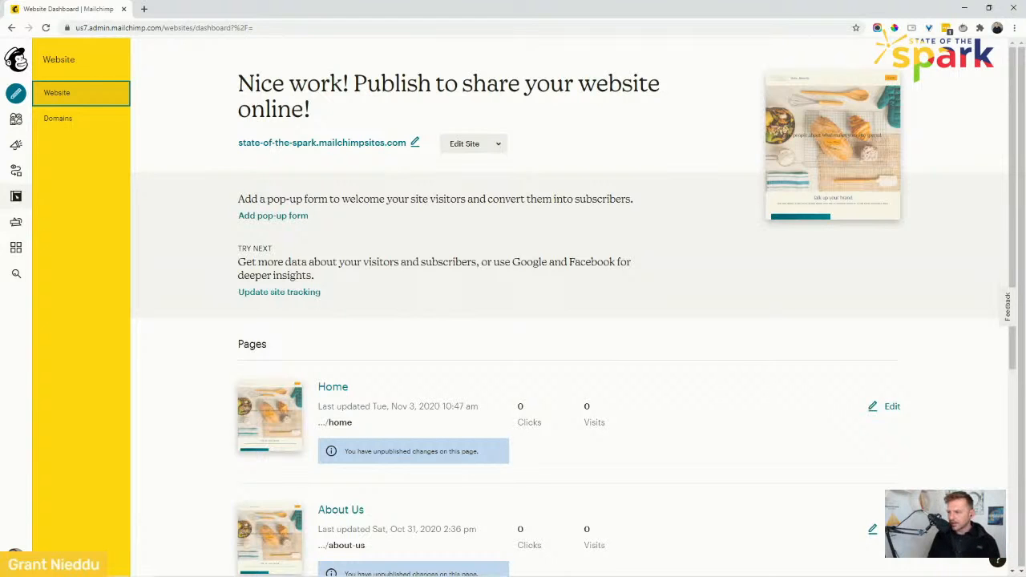
scroll(194, 254, down, 2)
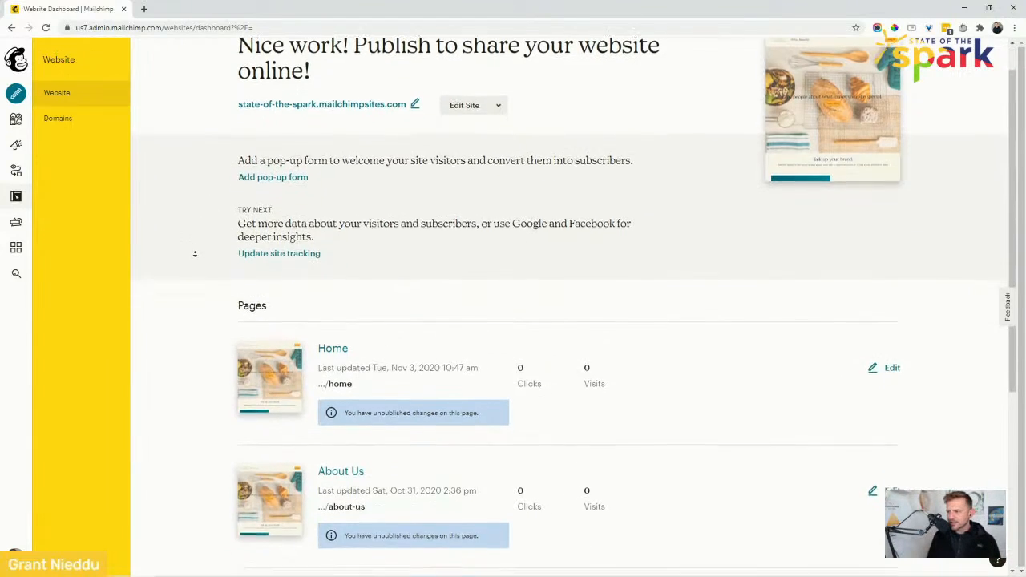
scroll(194, 254, down, 4)
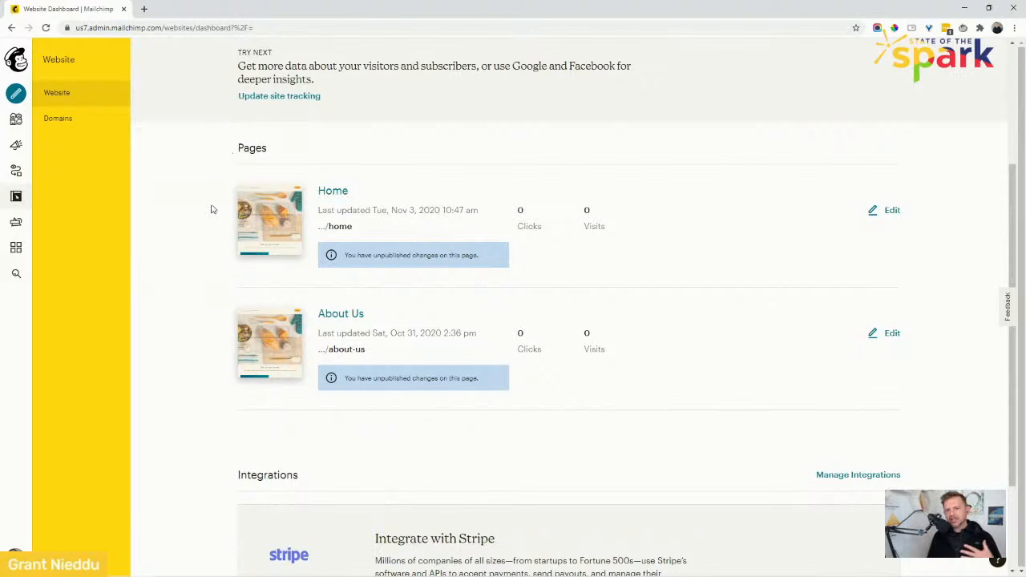
scroll(190, 195, up, 5)
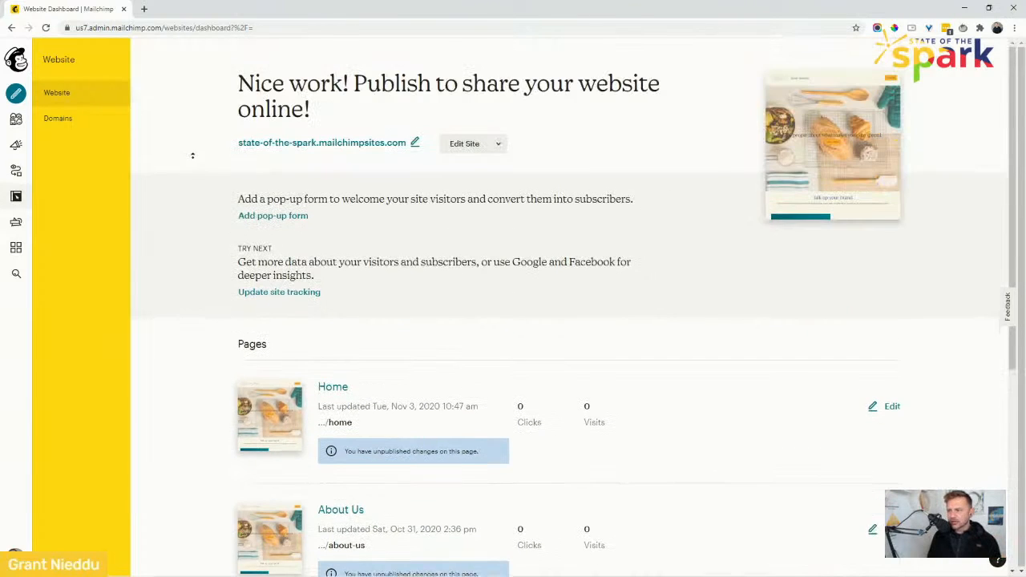
Examine the publish heading and the site address on the Website dashboard.
triple_click(239, 90)
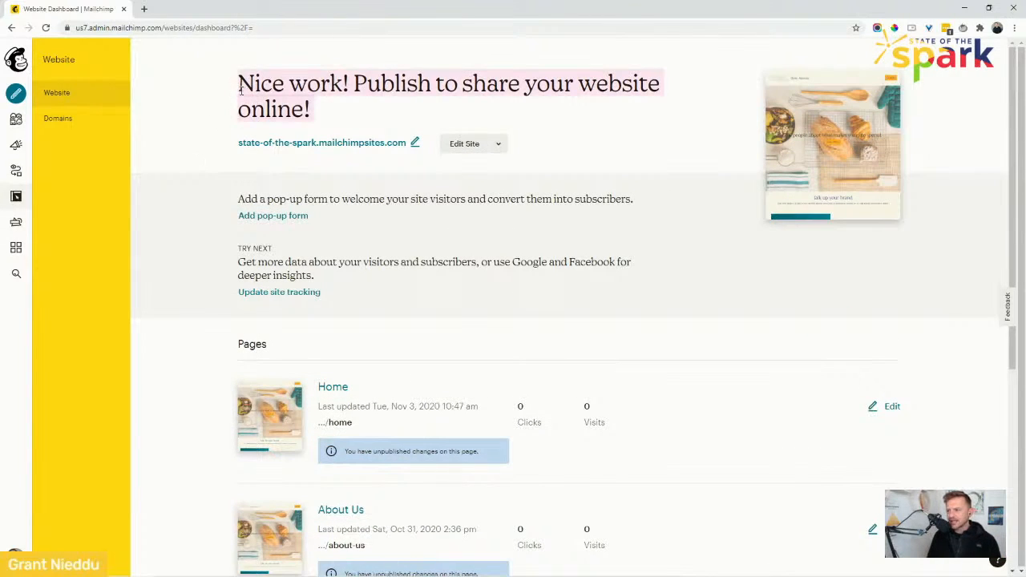
click(240, 89)
drag(318, 114, 239, 95)
click(238, 96)
triple_click(239, 96)
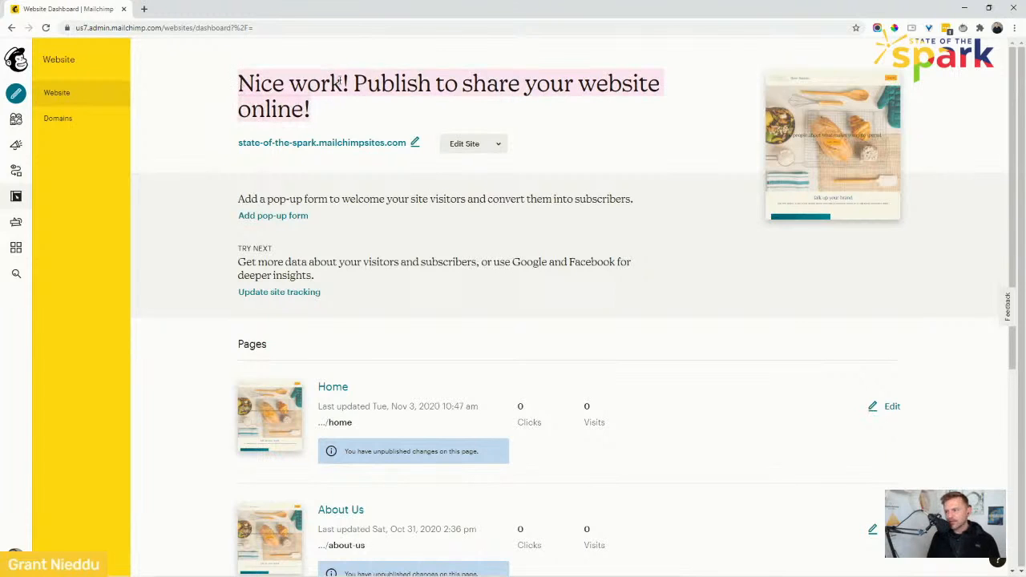
click(390, 84)
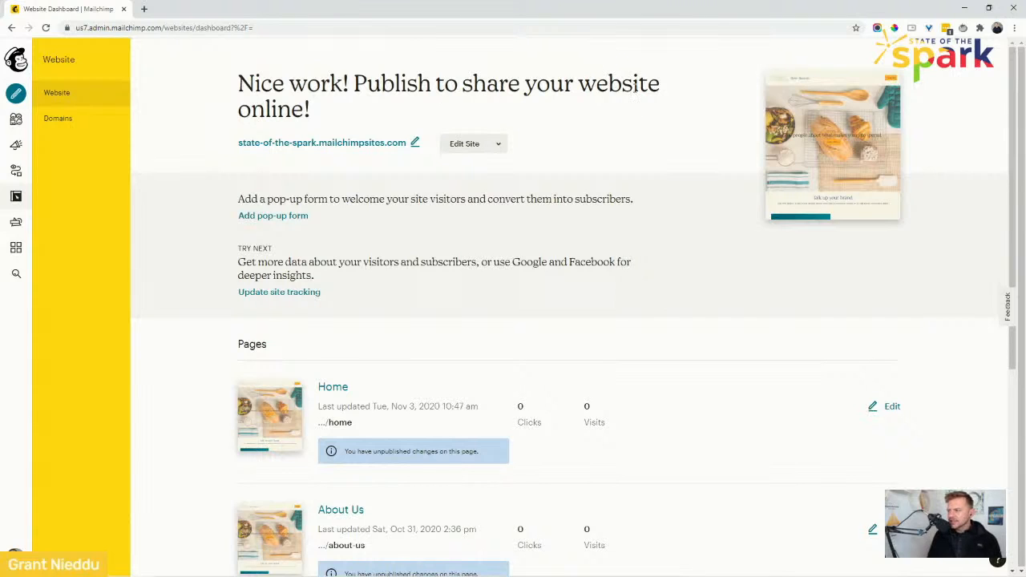
drag(671, 85, 498, 89)
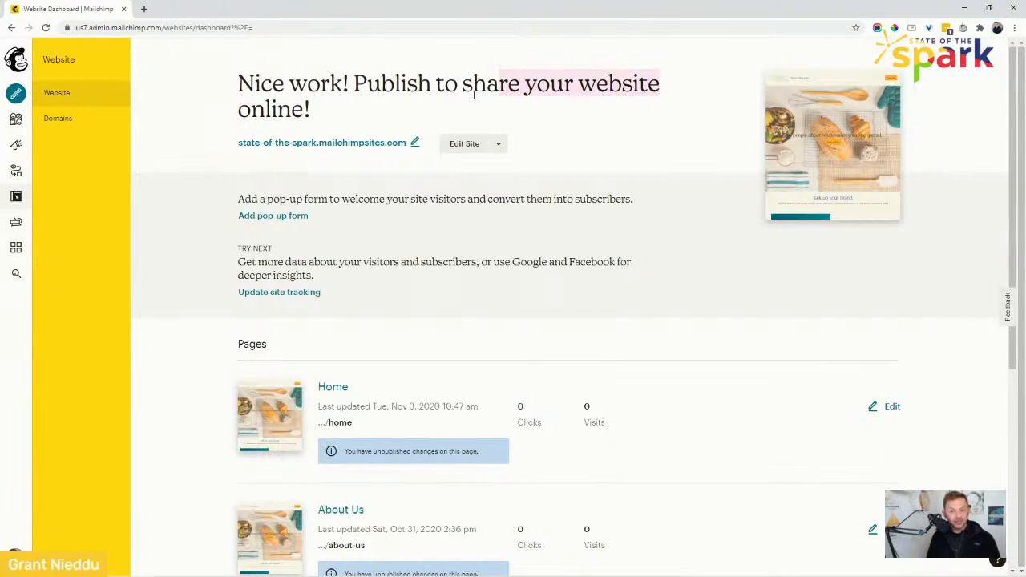
drag(318, 110, 237, 89)
click(236, 89)
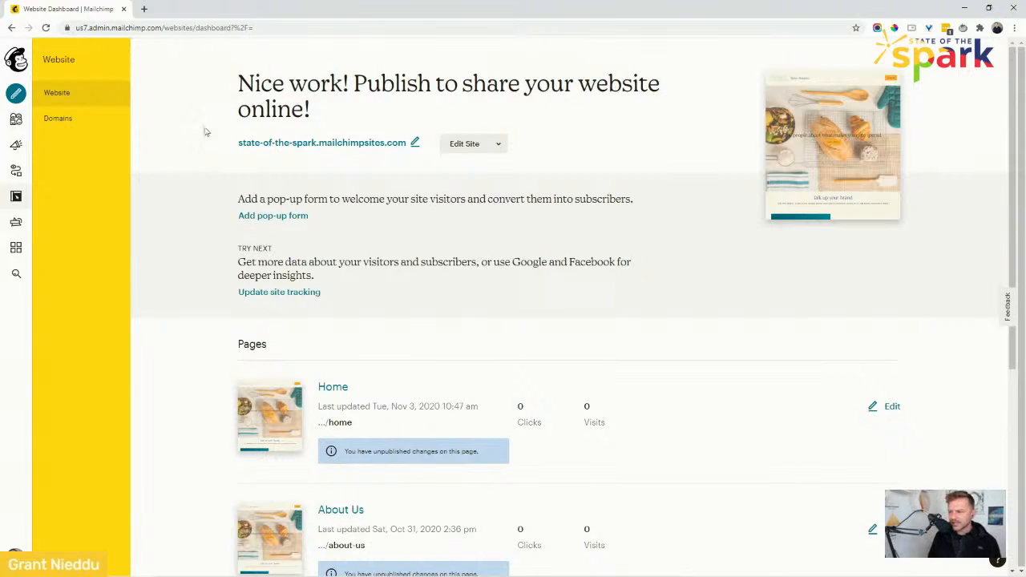
triple_click(243, 90)
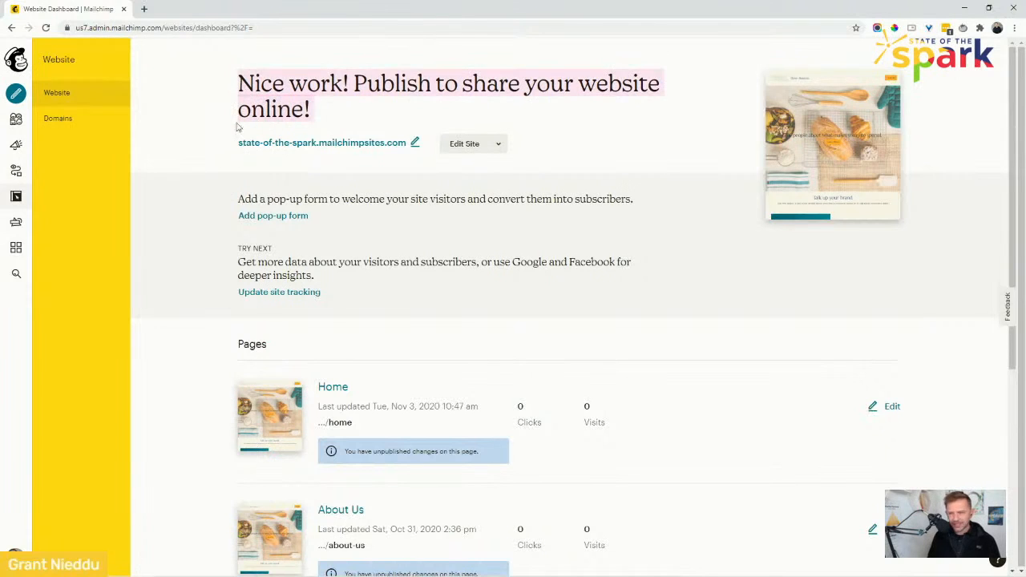
click(199, 207)
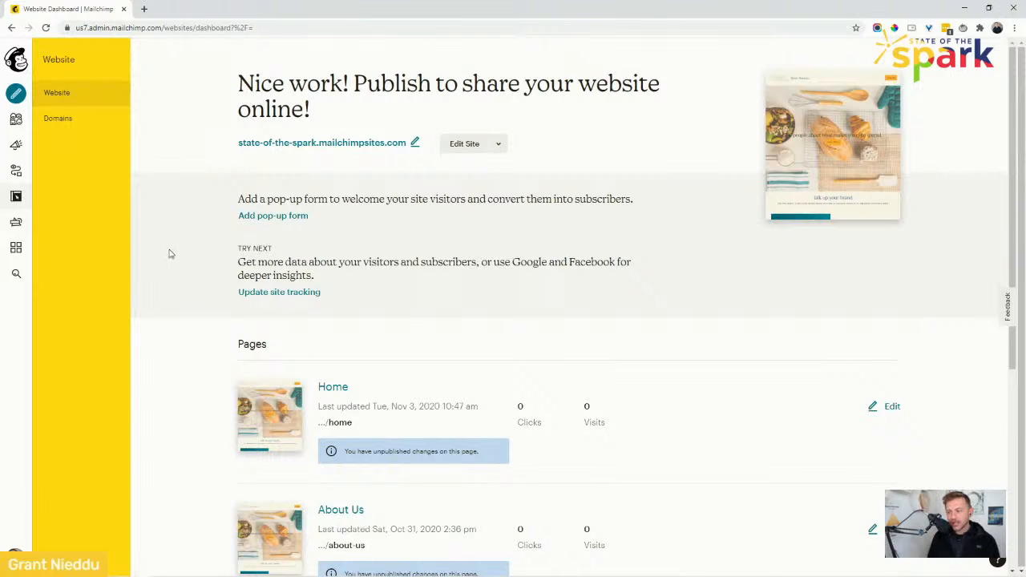
Review the Edit Site options menu and the Pages and Integrations sections of the dashboard.
scroll(164, 318, down, 4)
scroll(198, 246, up, 2)
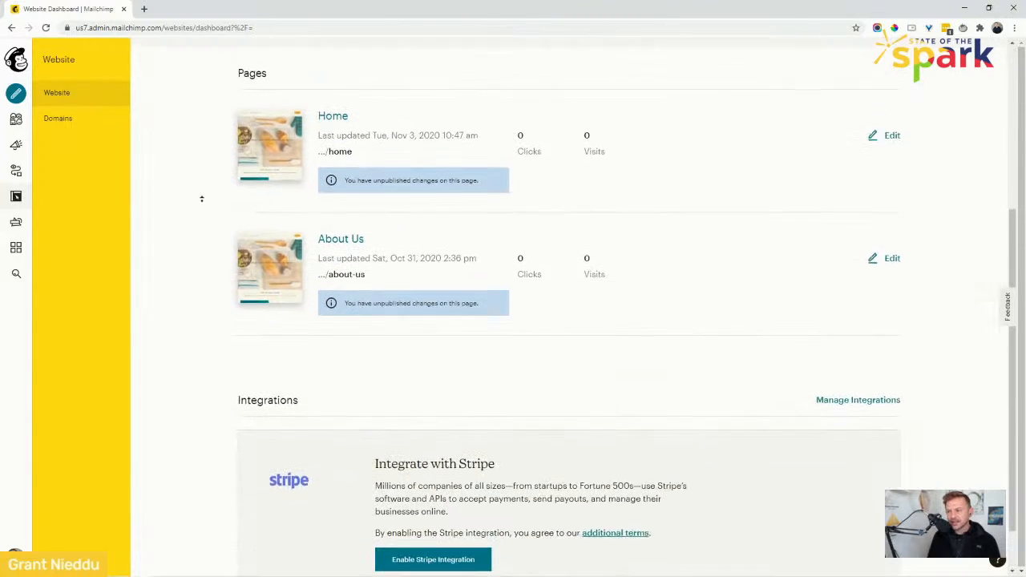
scroll(202, 192, up, 2)
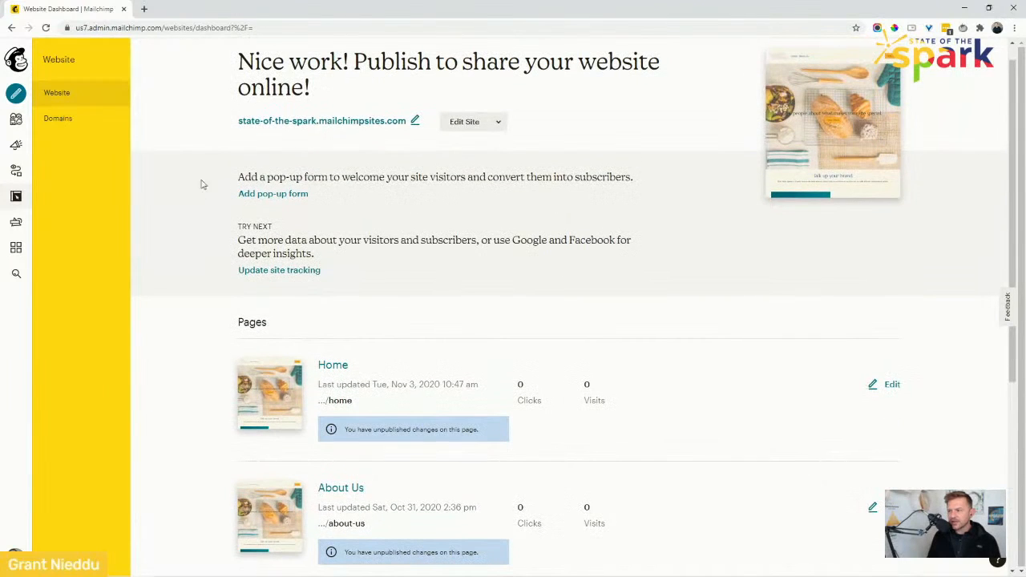
click(498, 122)
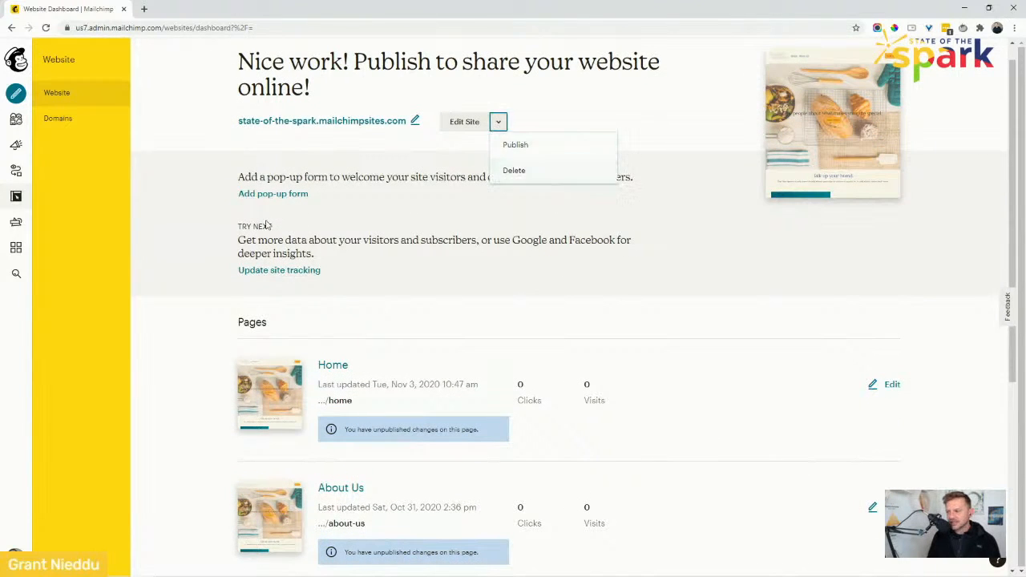
click(178, 244)
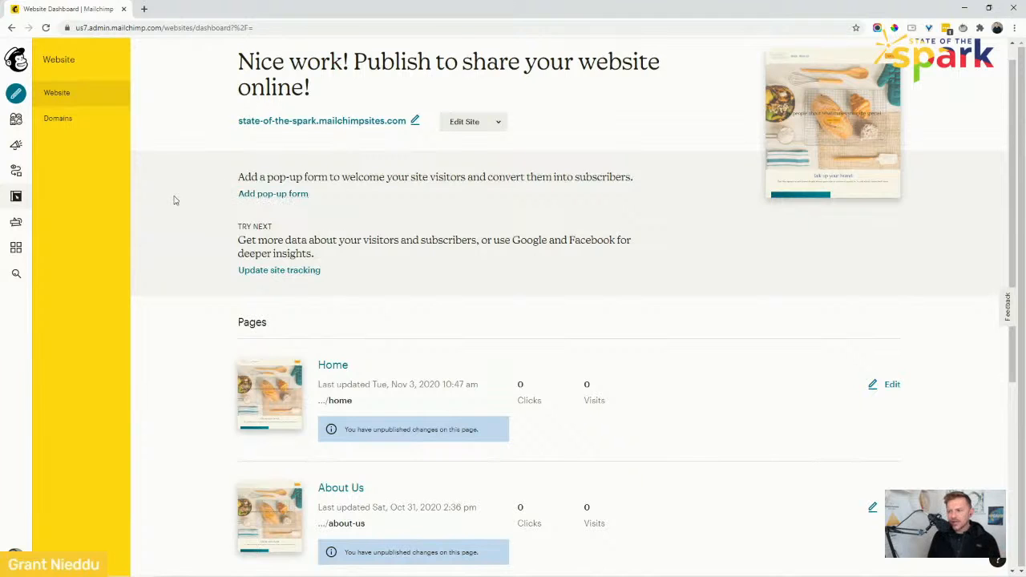
scroll(179, 218, down, 1)
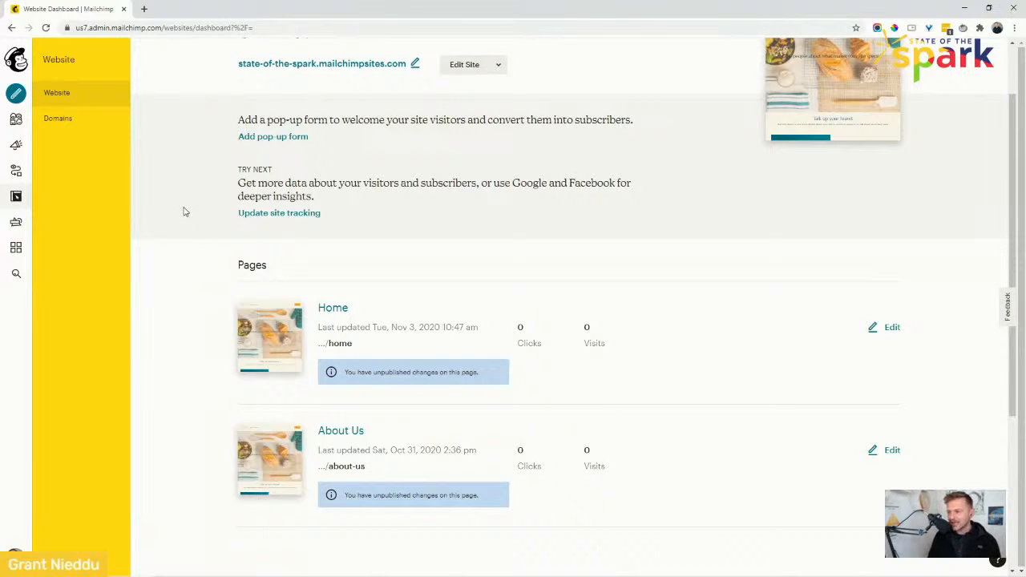
scroll(177, 233, down, 3)
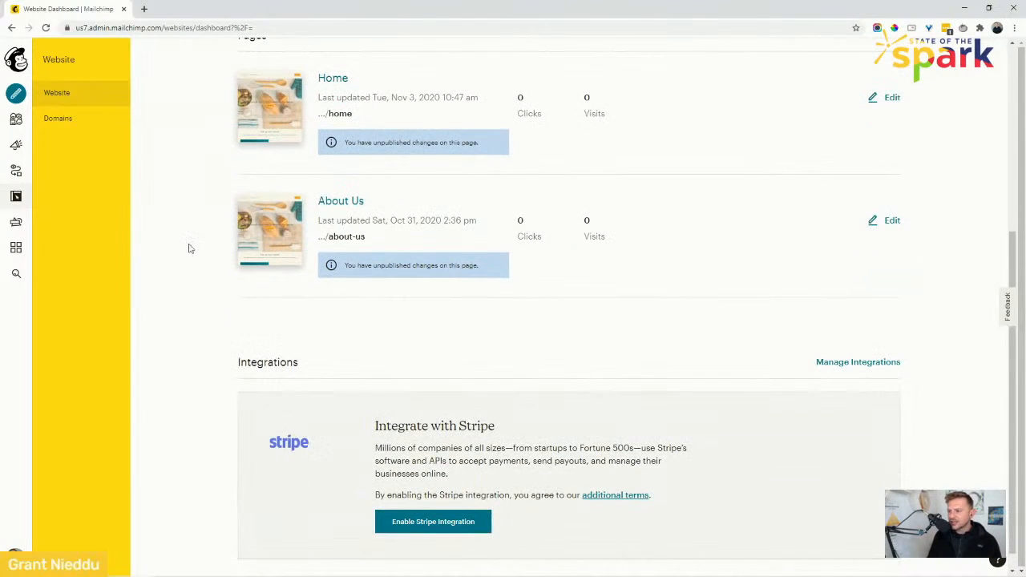
Read the Stripe integration description in the dashboard's Integrations section.
scroll(184, 245, down, 1)
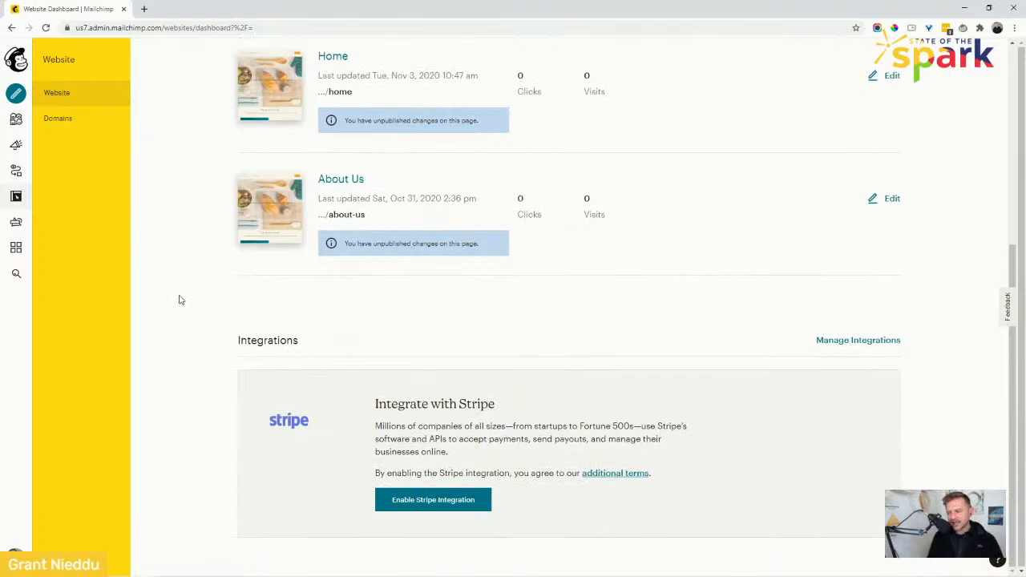
drag(328, 425, 259, 425)
click(470, 424)
drag(530, 398, 431, 402)
click(431, 401)
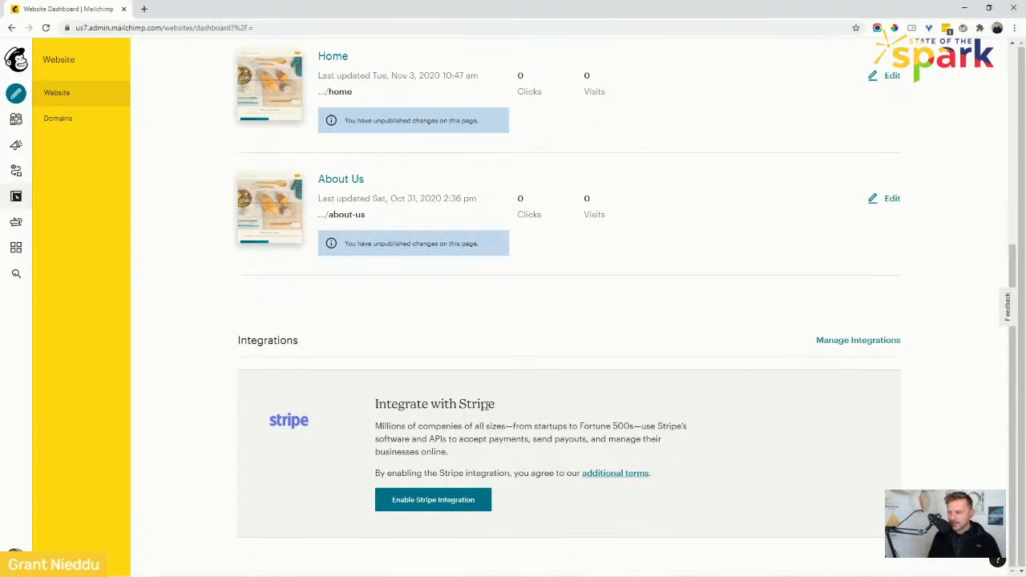
drag(496, 404, 376, 404)
click(384, 401)
triple_click(451, 458)
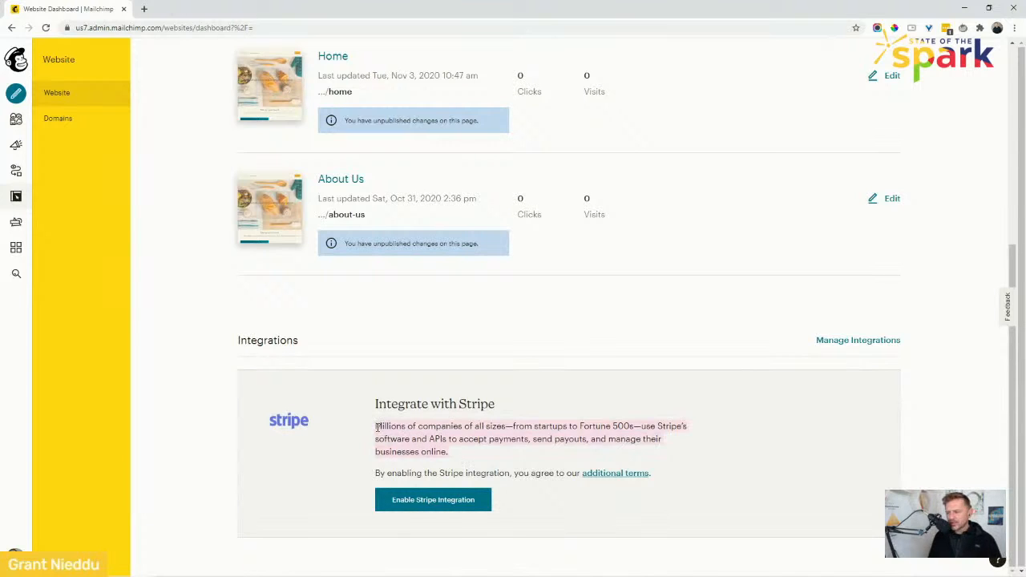
click(450, 471)
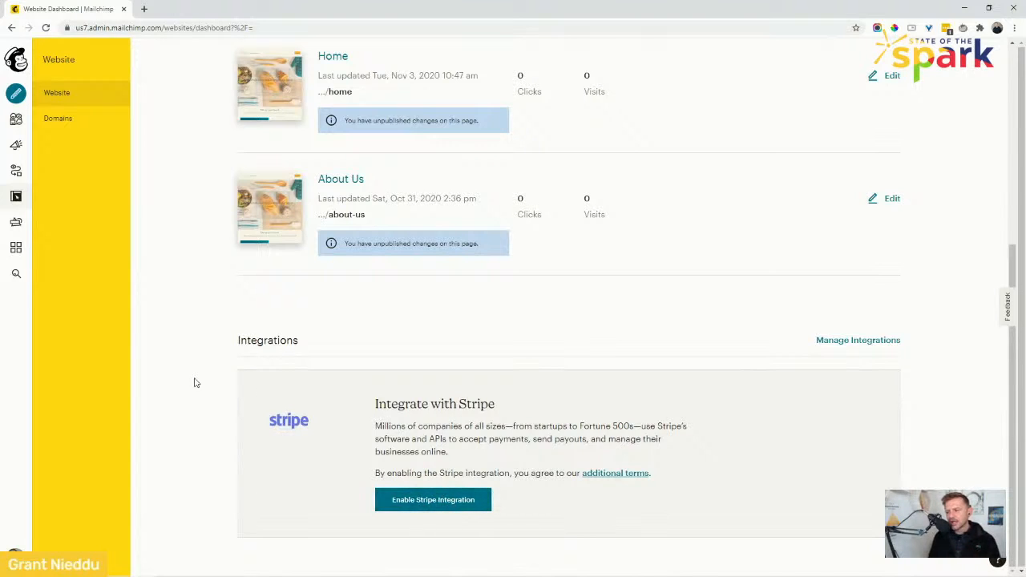
Open the Home page in the site builder and scroll through its sections.
scroll(195, 353, up, 1)
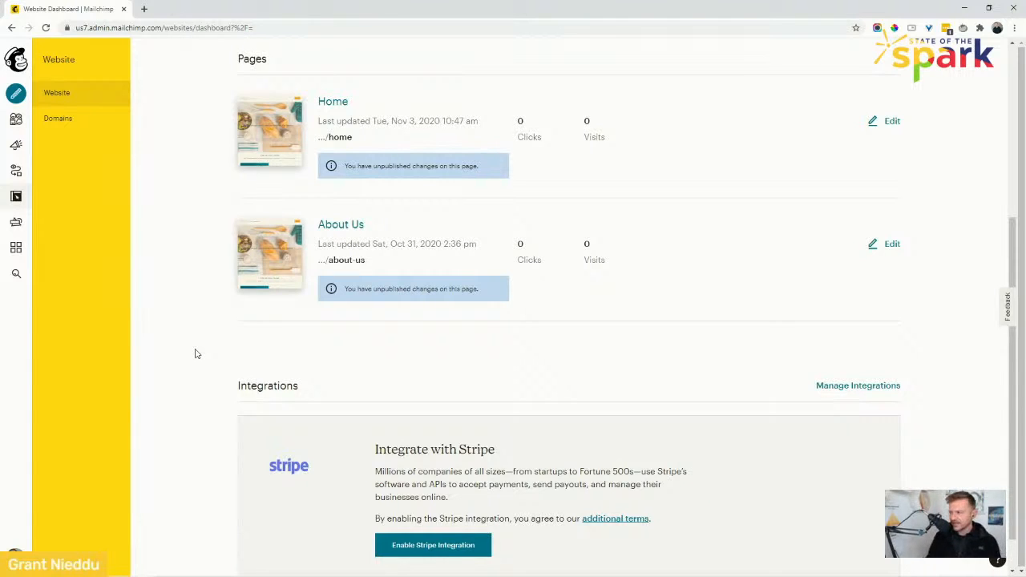
scroll(197, 337, up, 2)
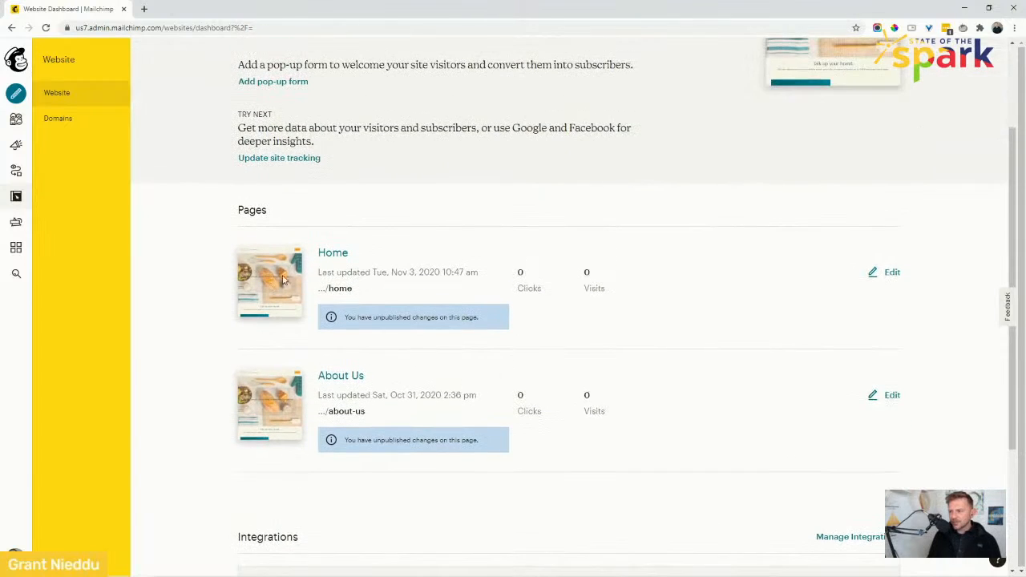
click(335, 253)
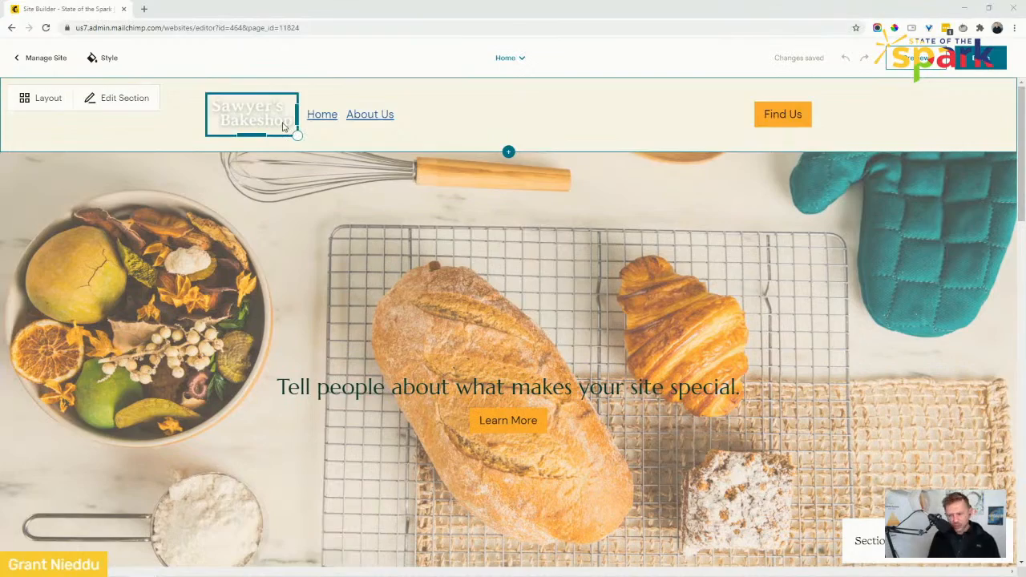
drag(1022, 131, 1023, 267)
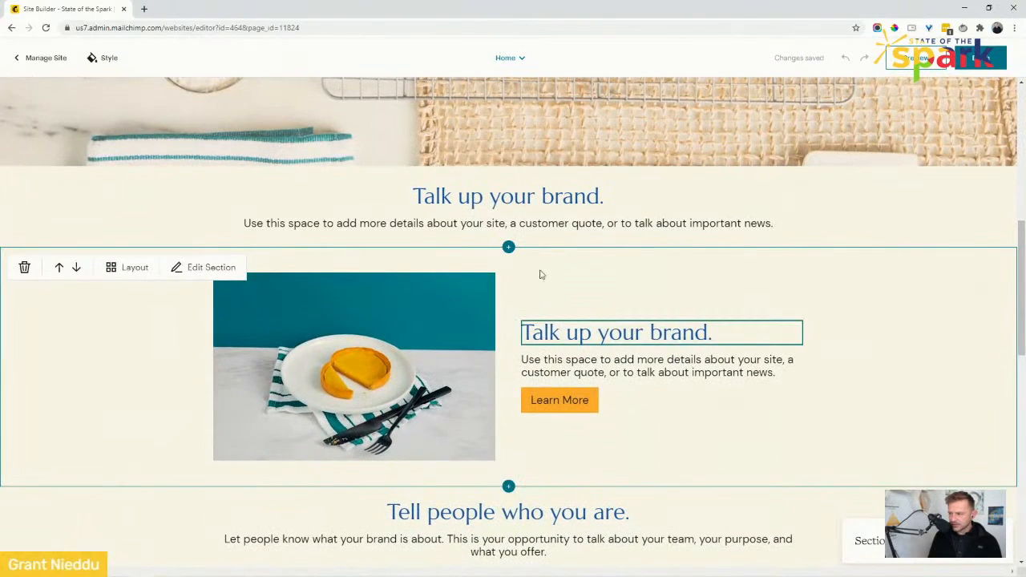
drag(1022, 272, 1020, 131)
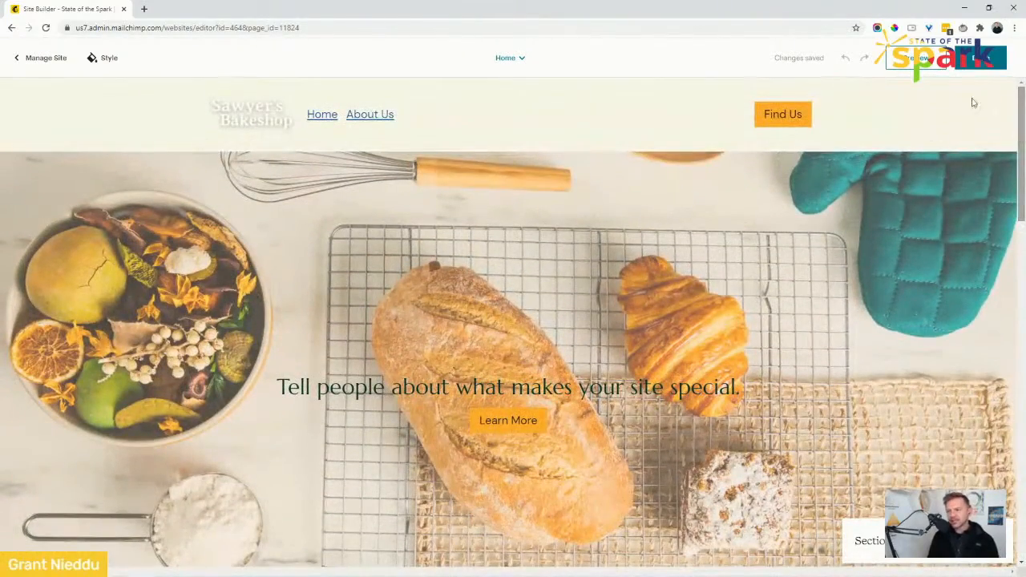
Go to the Manage Site overview and reopen the Home page for editing.
click(37, 60)
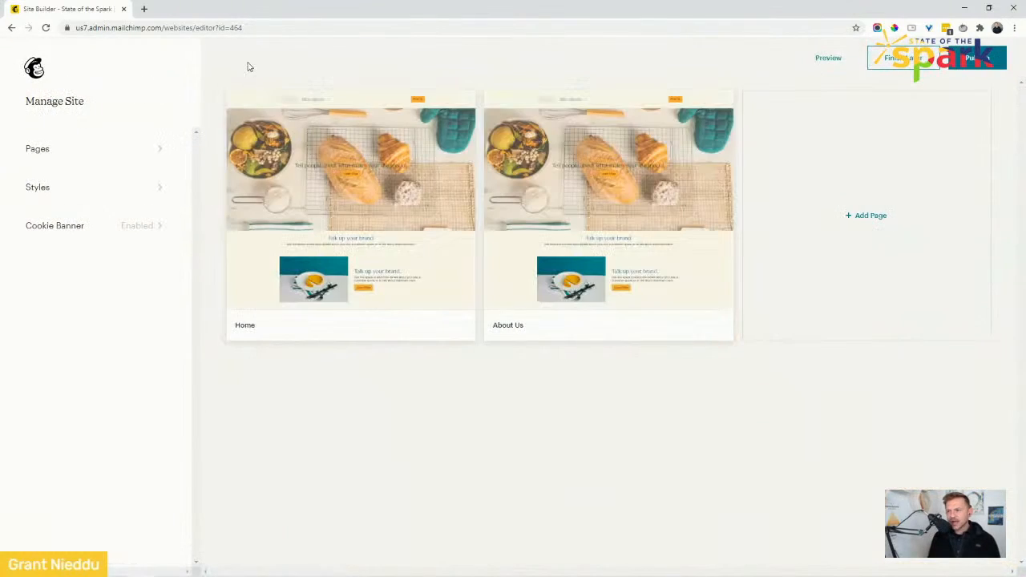
mouse_move(312, 190)
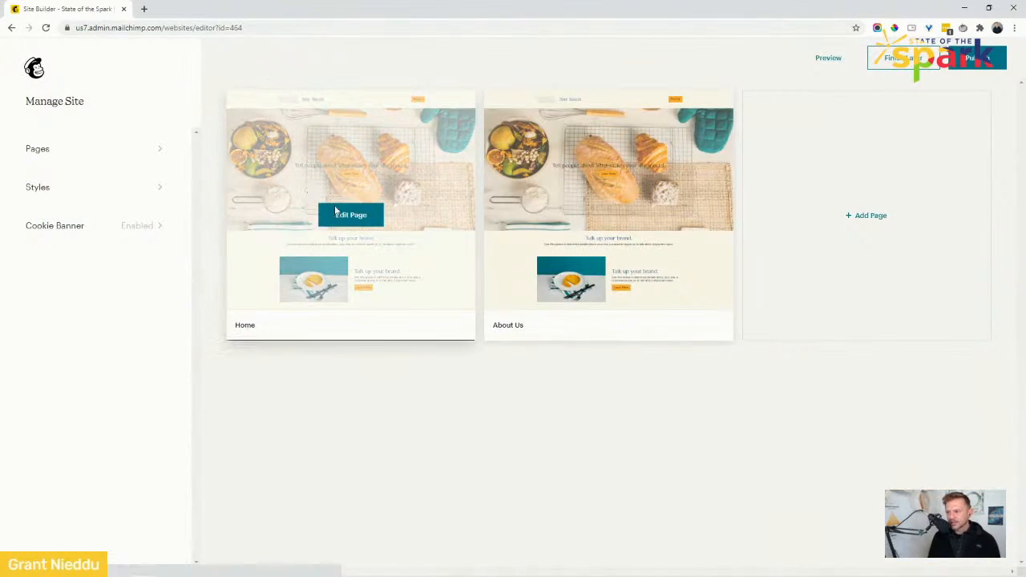
click(337, 213)
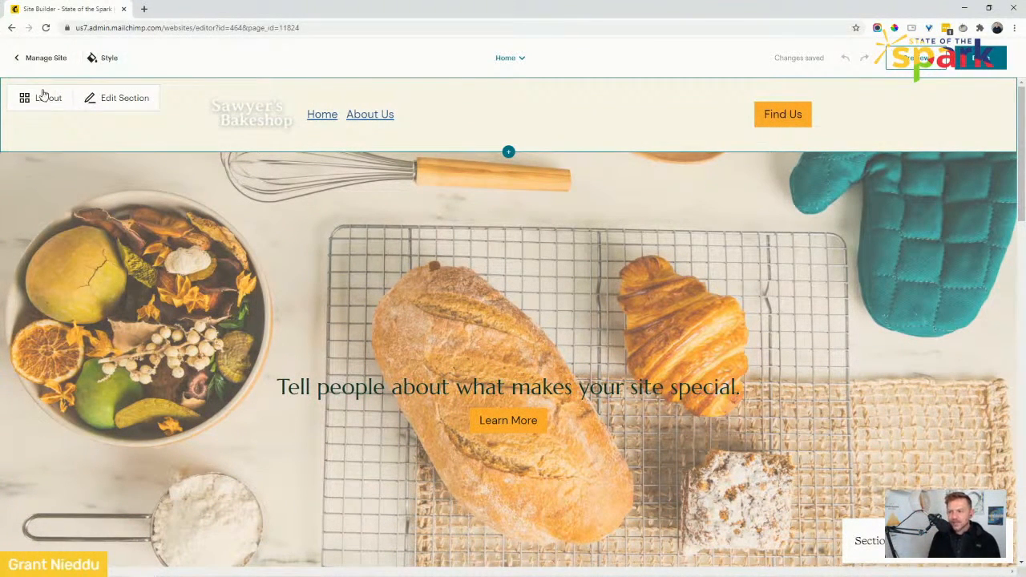
Open the header section's settings, then browse the Sections list and open the Intro section's settings.
click(117, 99)
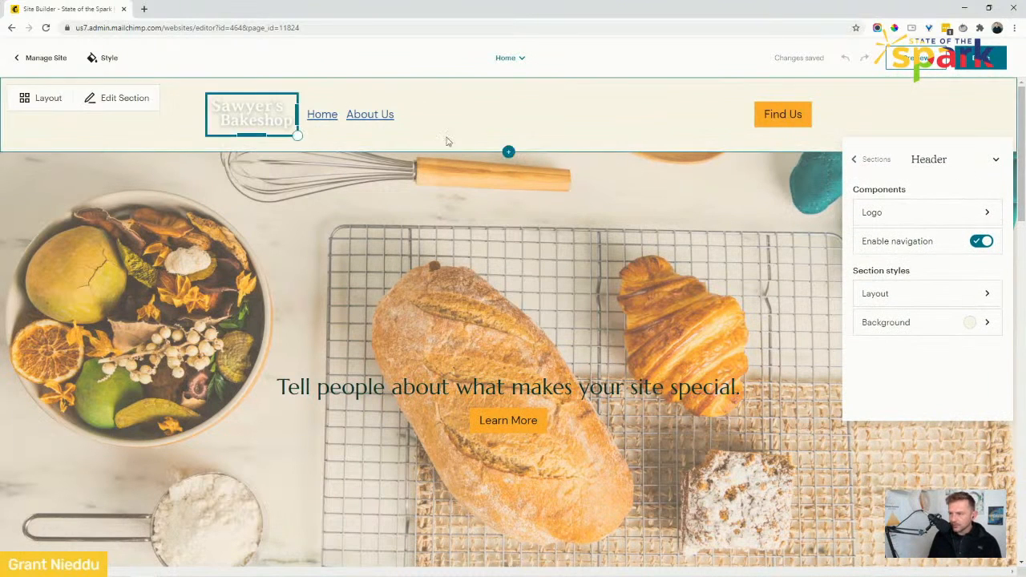
click(874, 160)
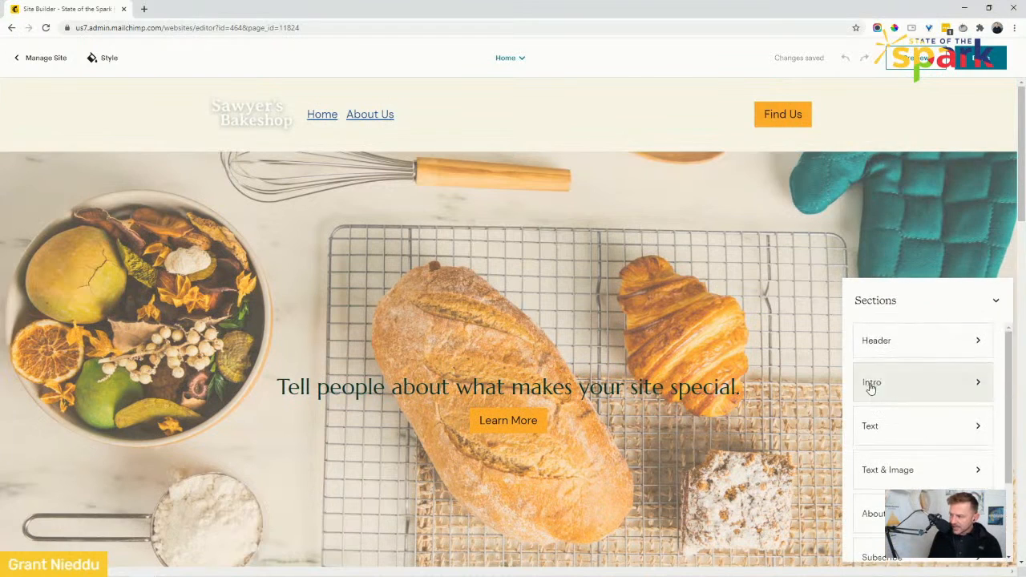
mouse_move(1008, 350)
mouse_down()
mouse_move(1010, 421)
mouse_move(1009, 362)
mouse_up()
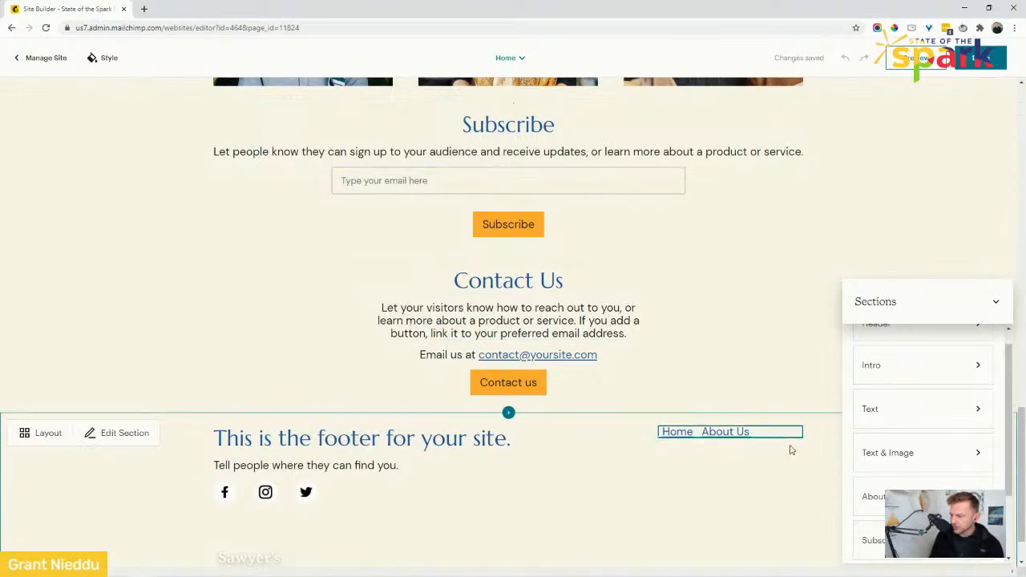
click(876, 367)
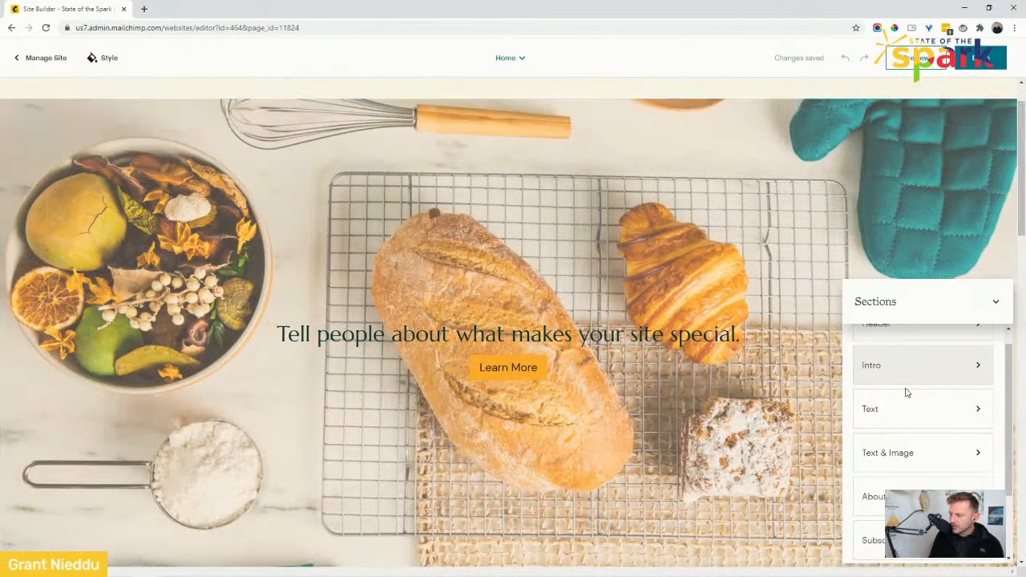
click(980, 368)
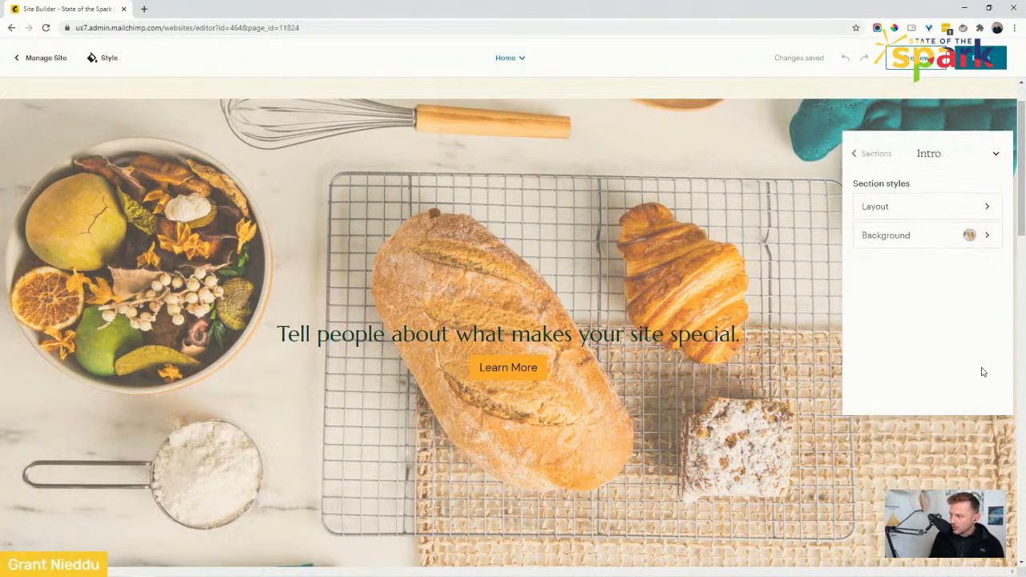
Try an alternative layout for the Intro section, then switch back to the original layout.
click(929, 186)
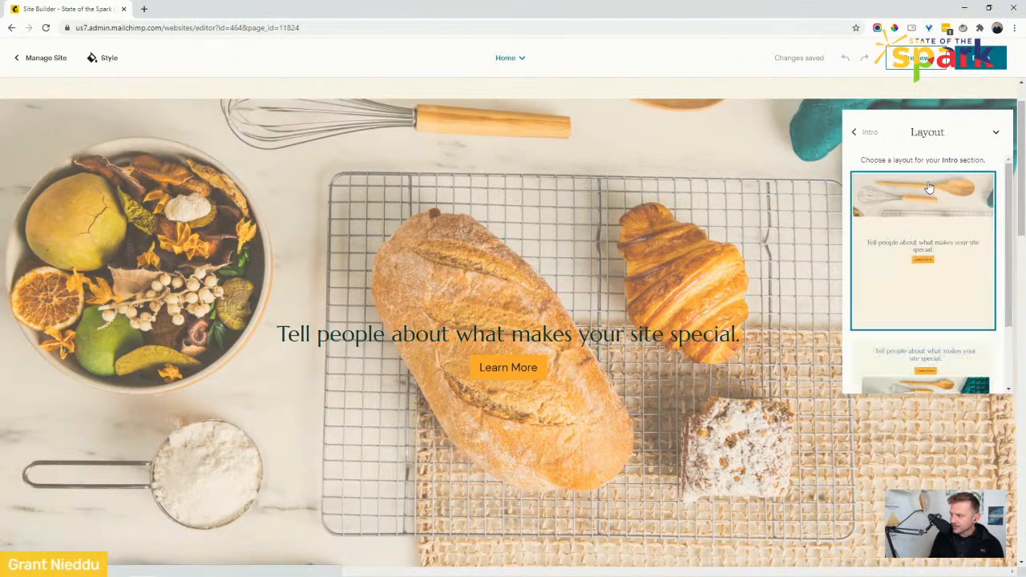
scroll(1007, 280, down, 2)
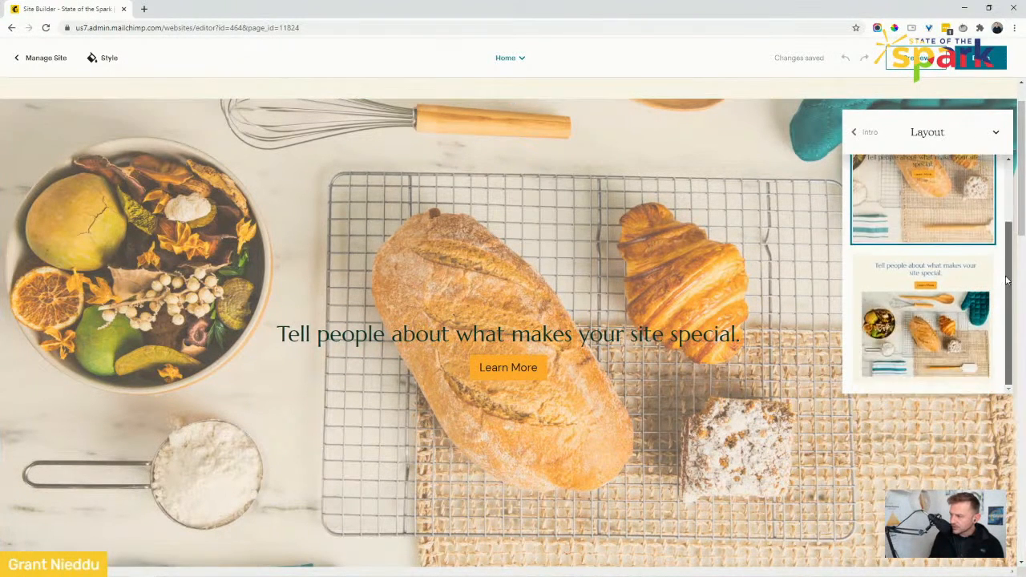
click(930, 284)
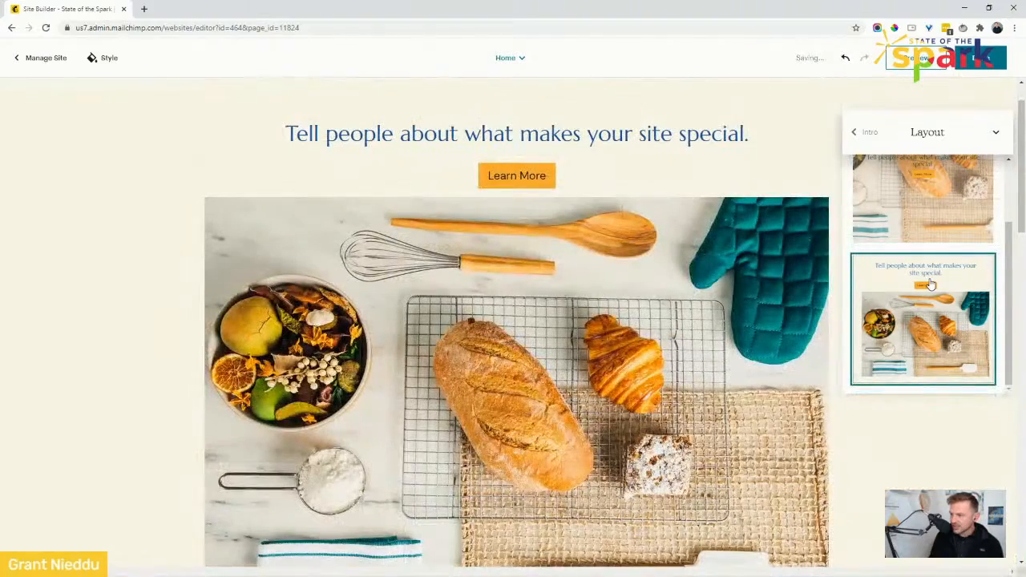
click(918, 218)
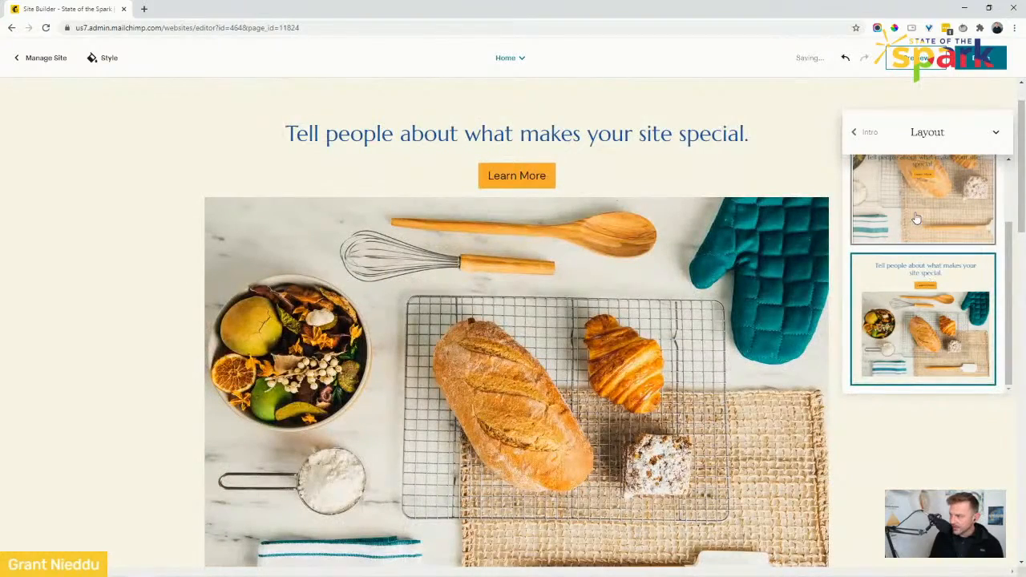
Try a blue color background for the Intro section, then switch back to the image background.
click(871, 134)
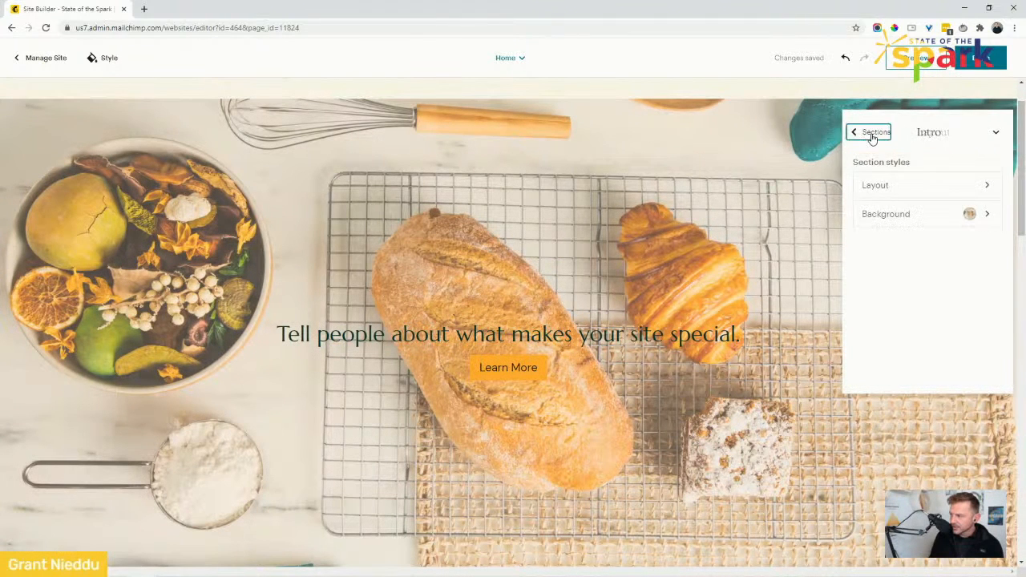
click(900, 213)
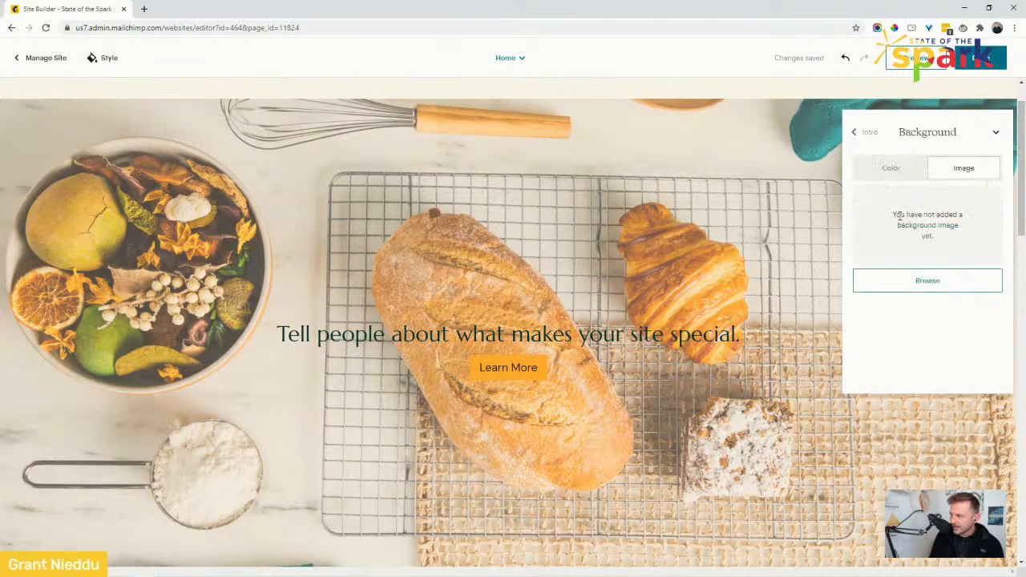
click(890, 169)
click(905, 199)
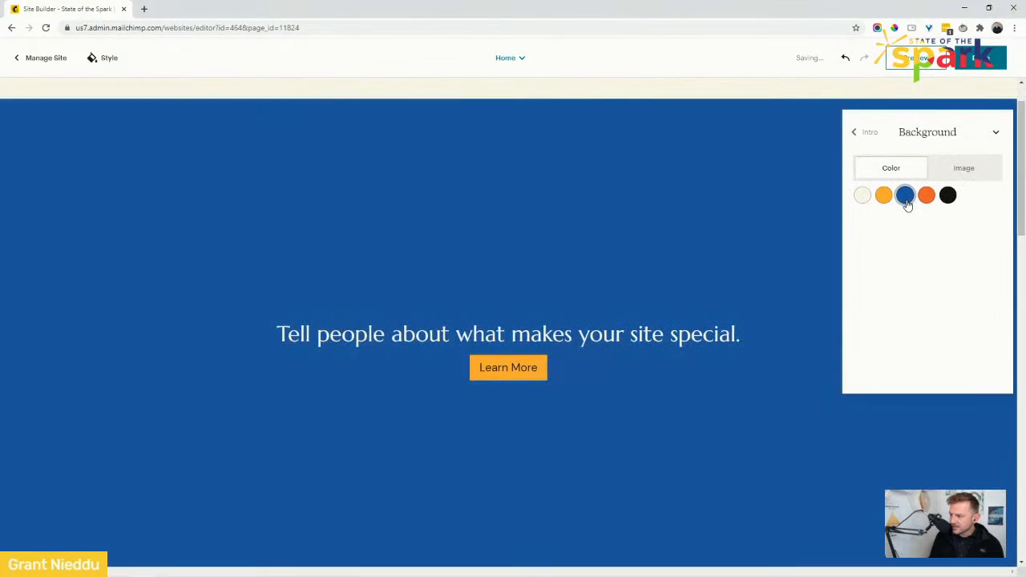
click(953, 170)
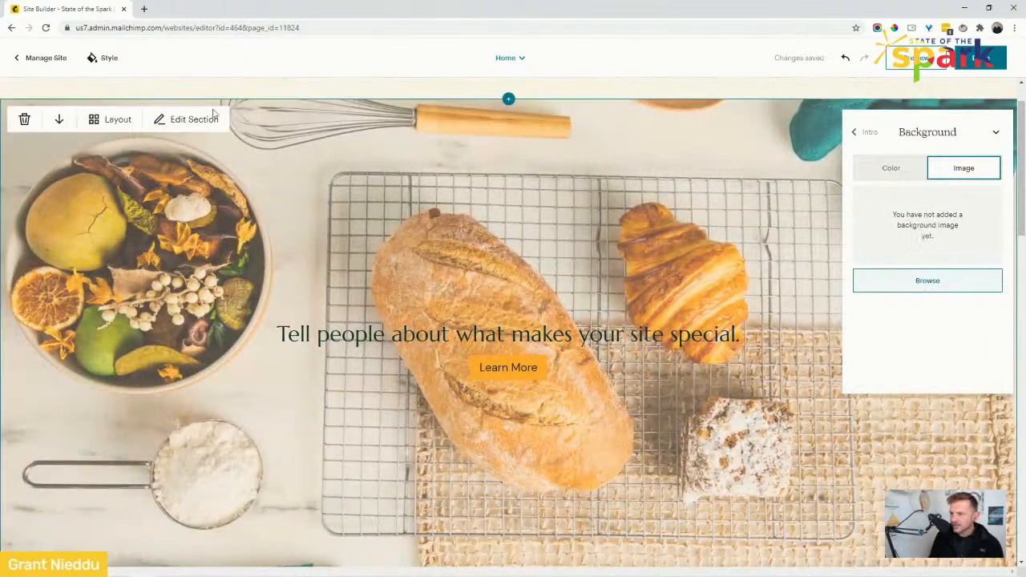
Leave the Intro settings and open the site's Styles panel.
click(870, 133)
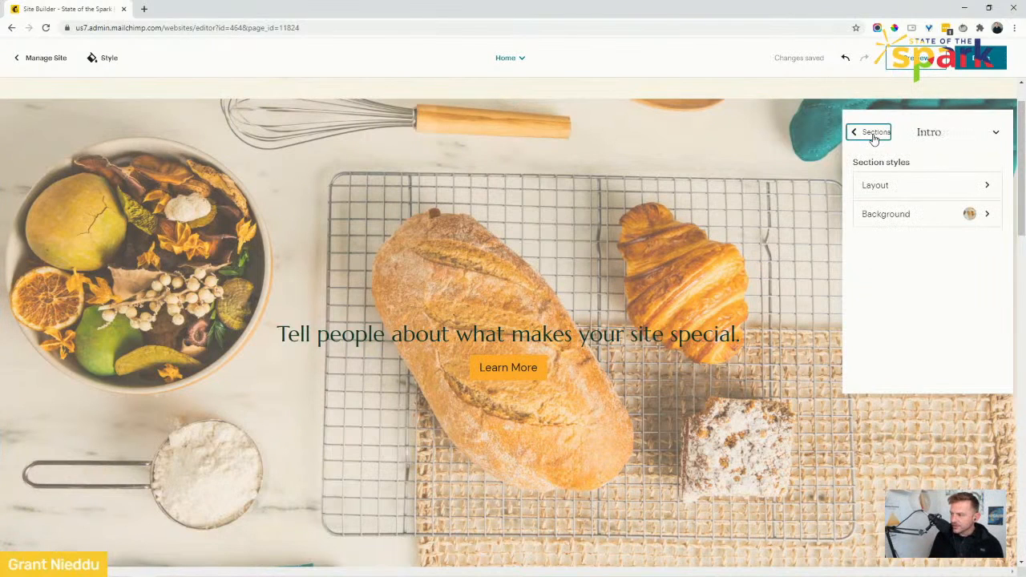
click(866, 135)
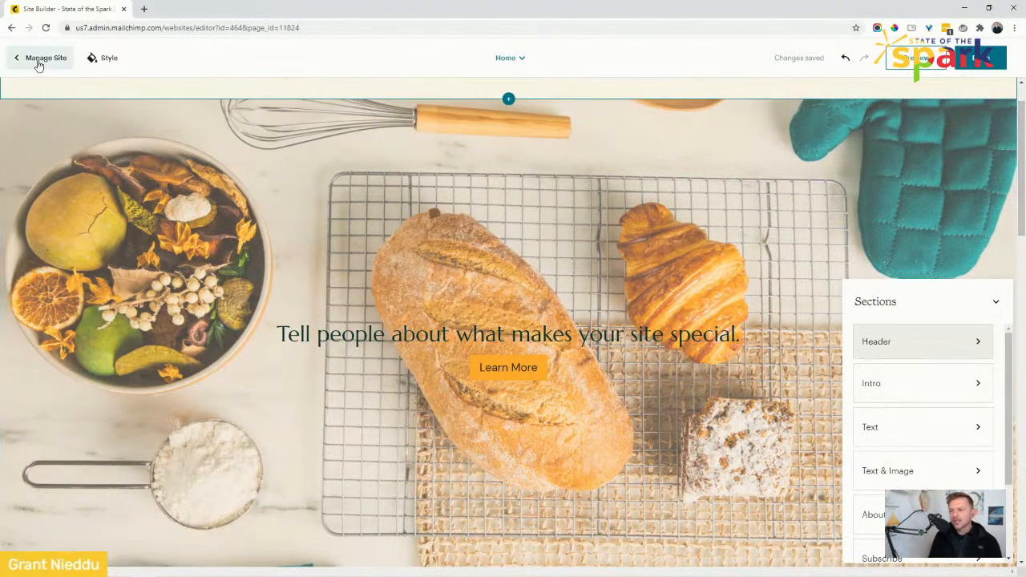
click(91, 64)
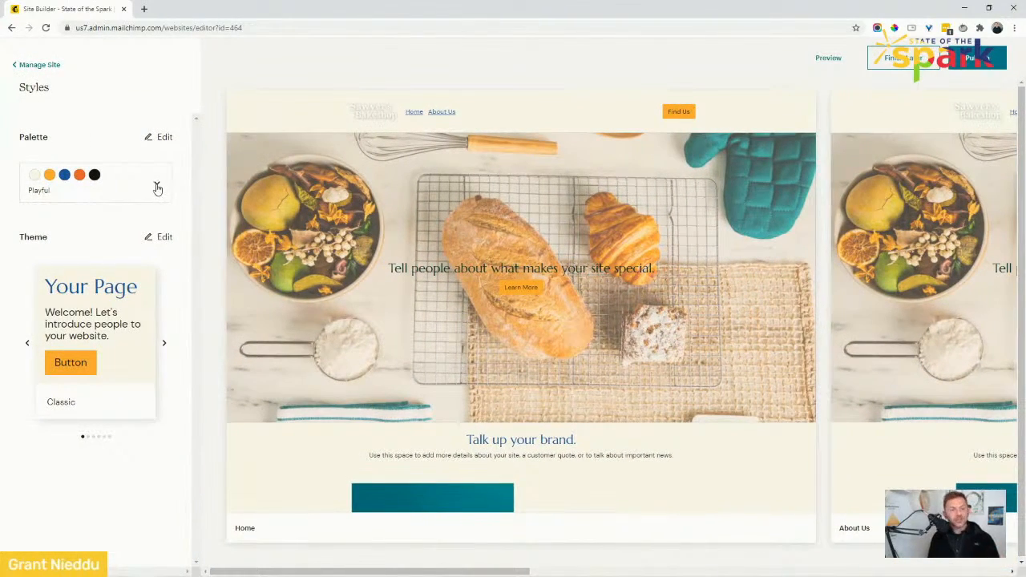
Try the Vibrant color palette, then switch the palette back to Playful.
click(157, 186)
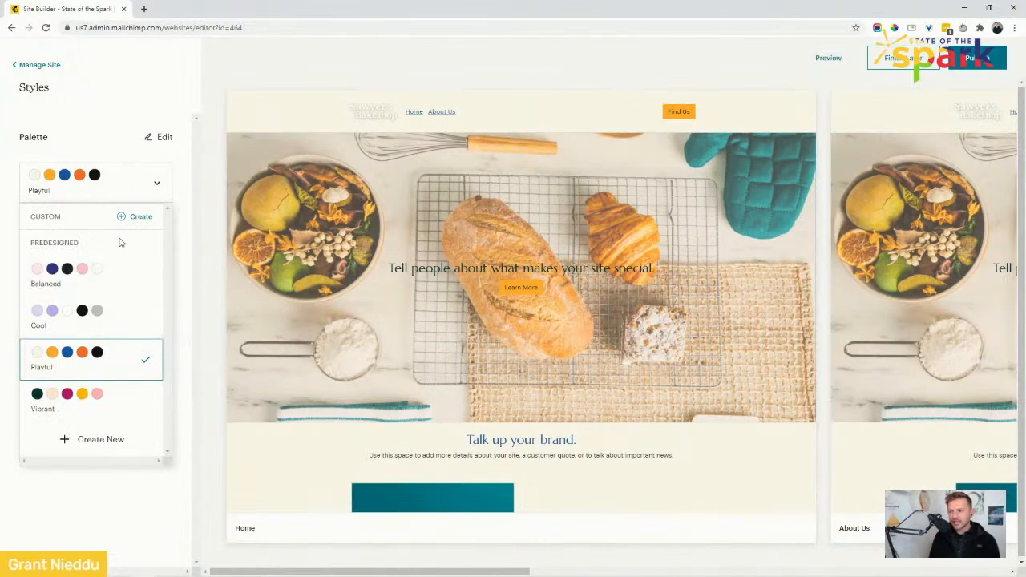
click(90, 392)
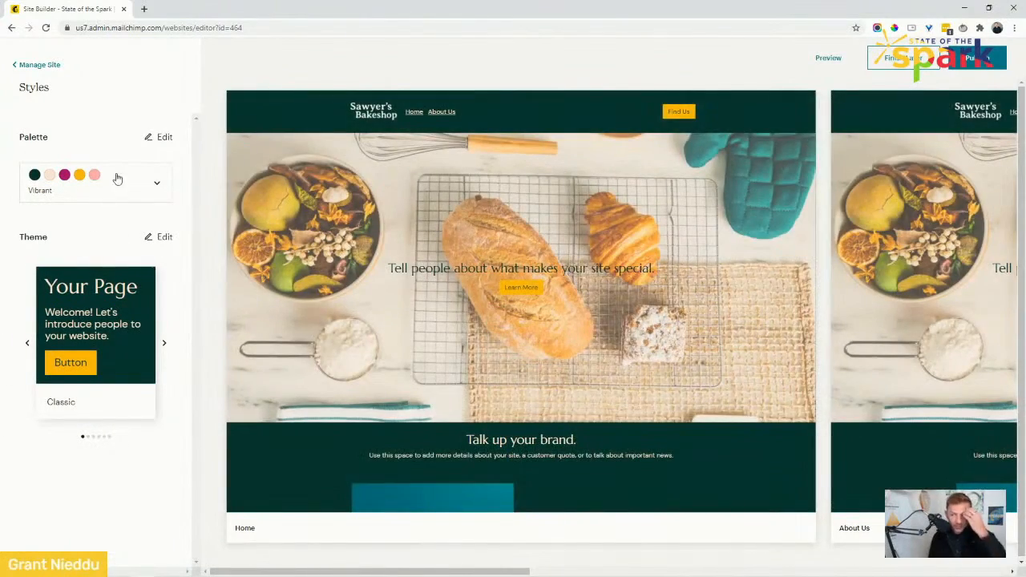
click(161, 189)
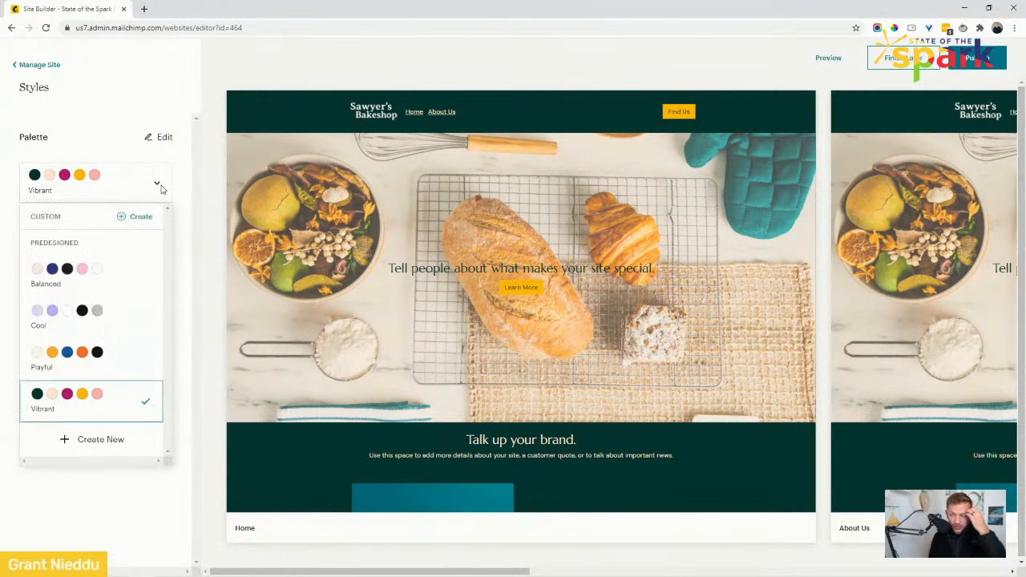
click(107, 362)
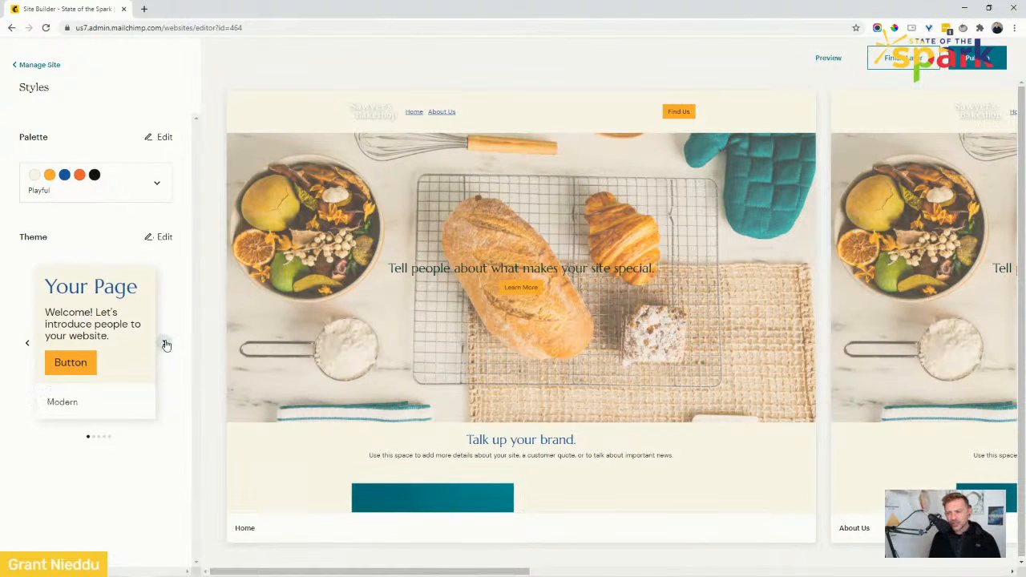
Browse the theme options and switch the site theme to Florentine.
click(165, 344)
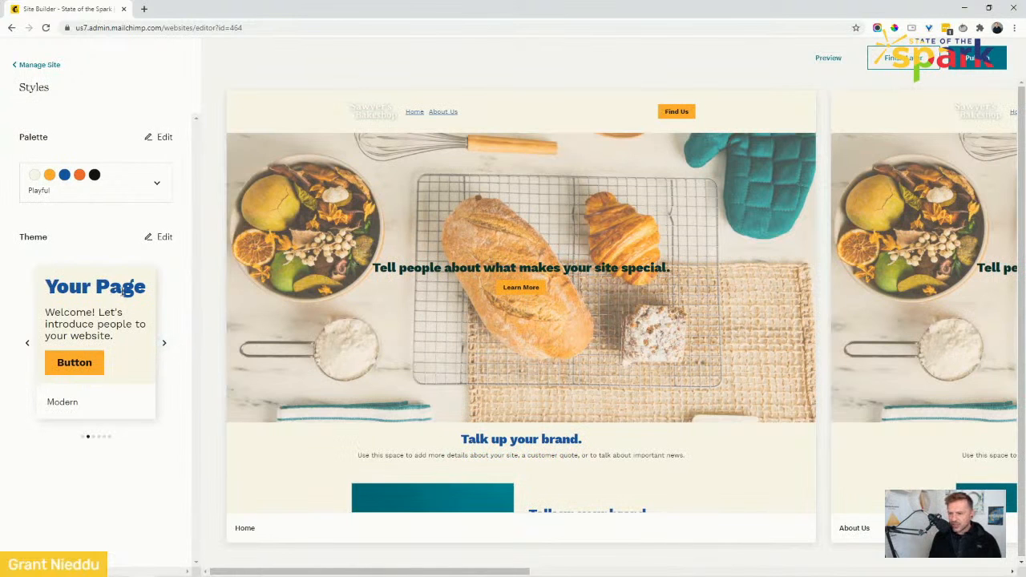
drag(56, 286, 120, 286)
click(164, 346)
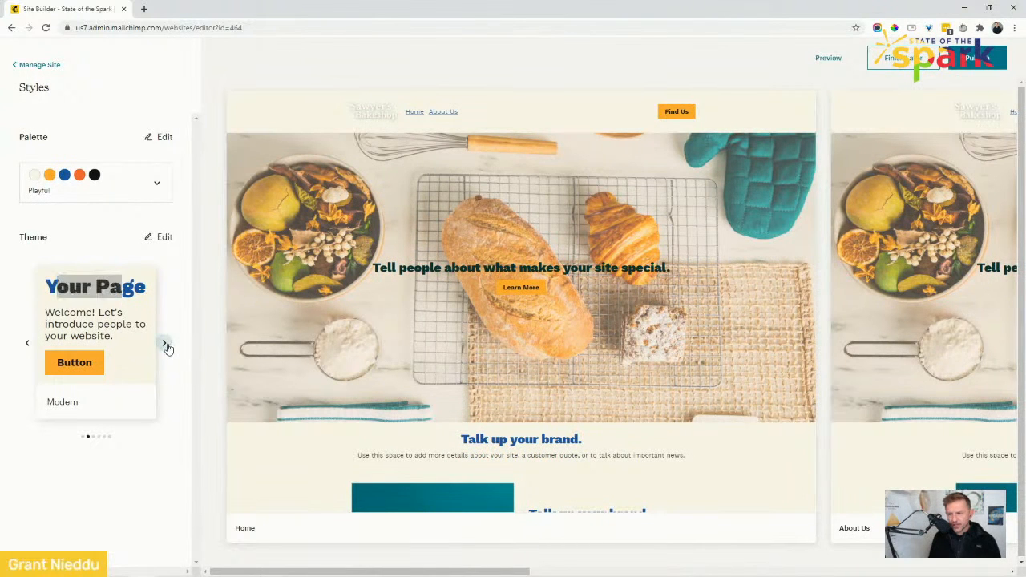
click(130, 299)
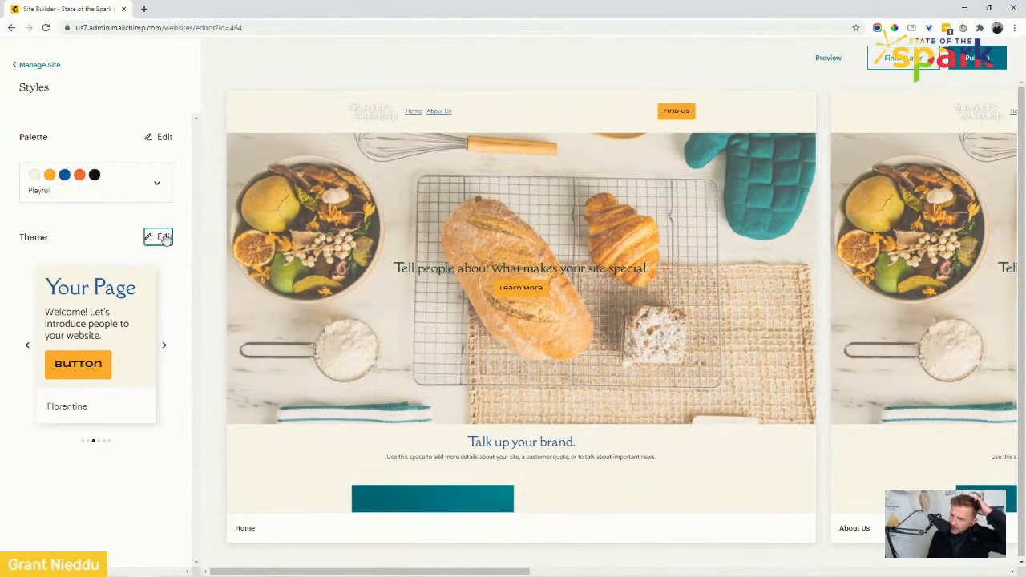
Edit the Florentine theme, setting the font pair to Playfair Display and the font size to 22.
click(164, 237)
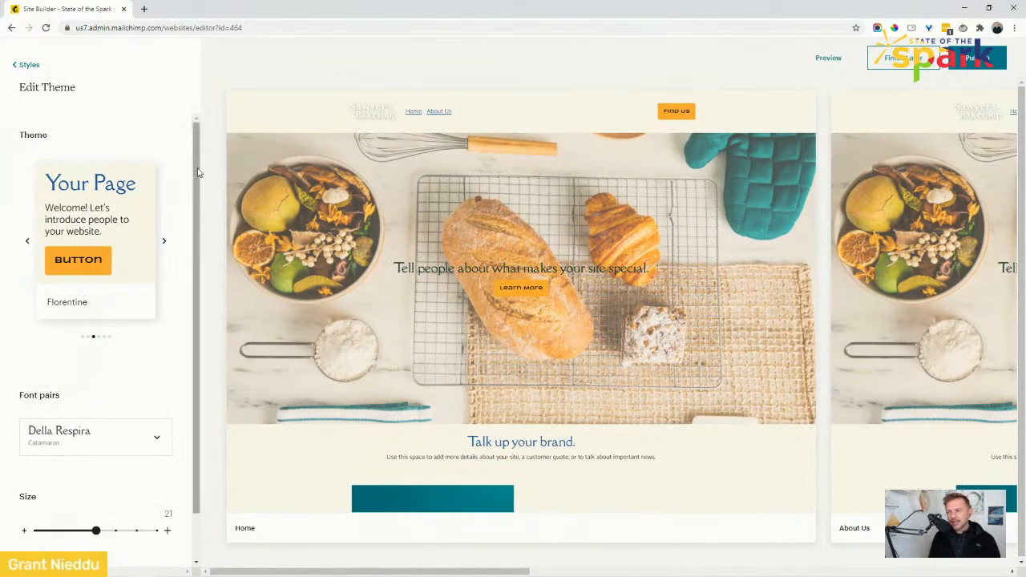
scroll(195, 231, down, 2)
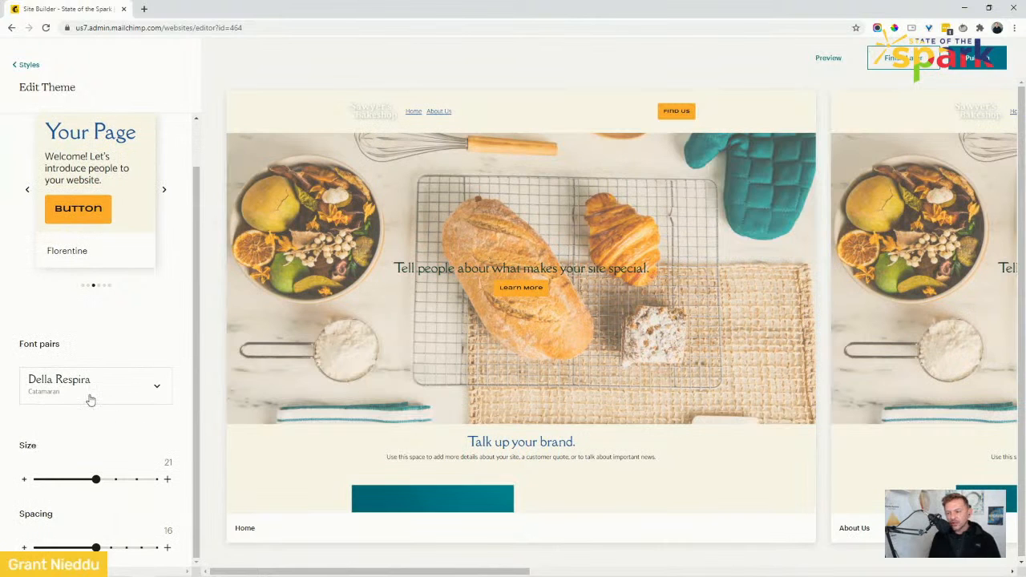
click(106, 396)
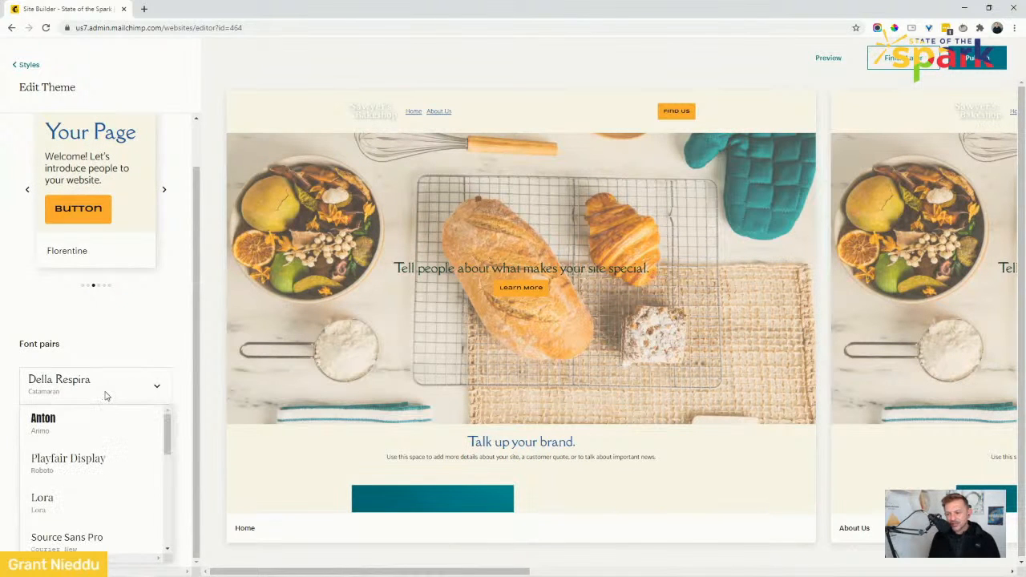
click(79, 462)
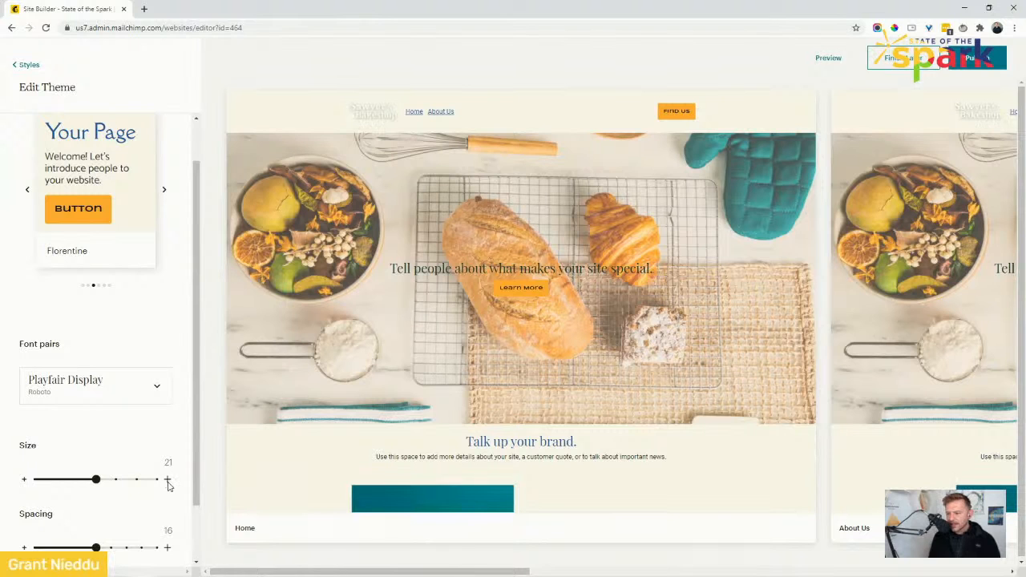
drag(96, 481, 115, 481)
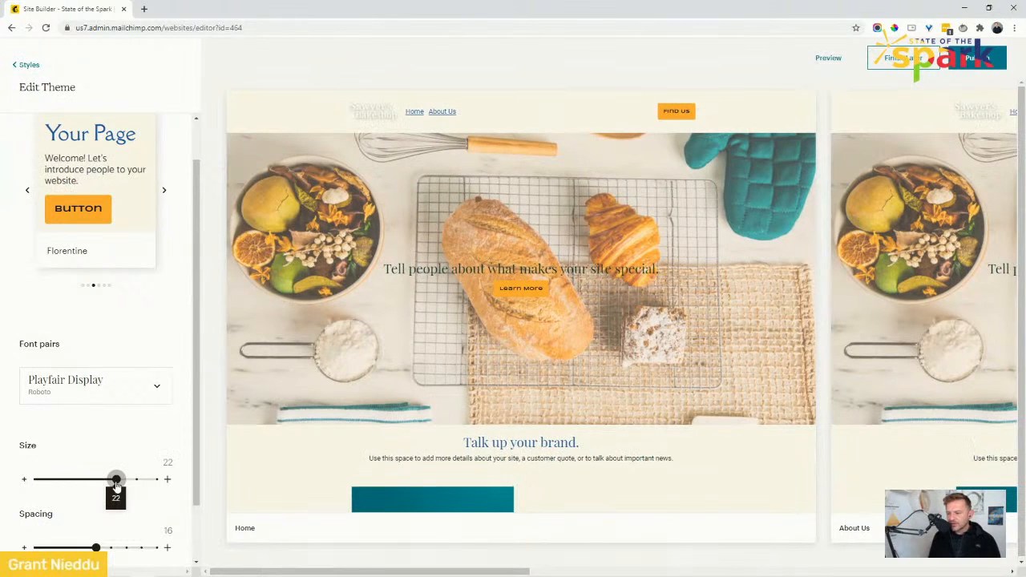
scroll(160, 342, down, 1)
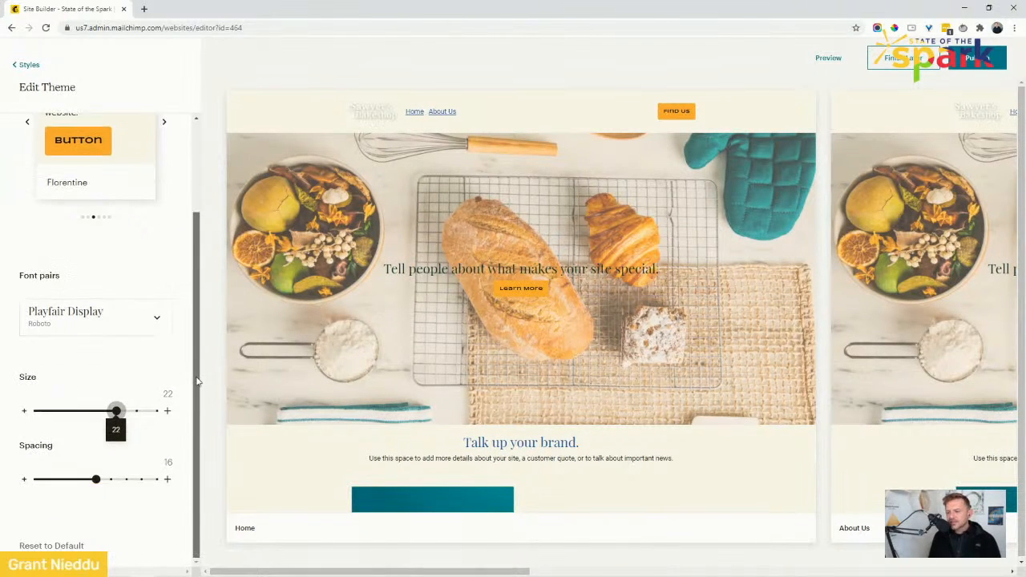
drag(199, 303, 199, 175)
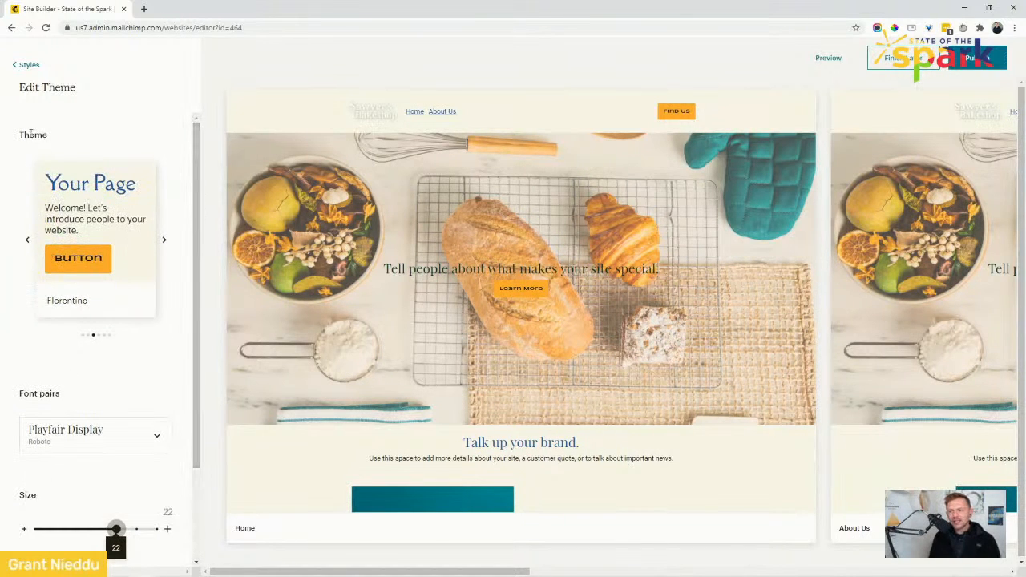
click(21, 67)
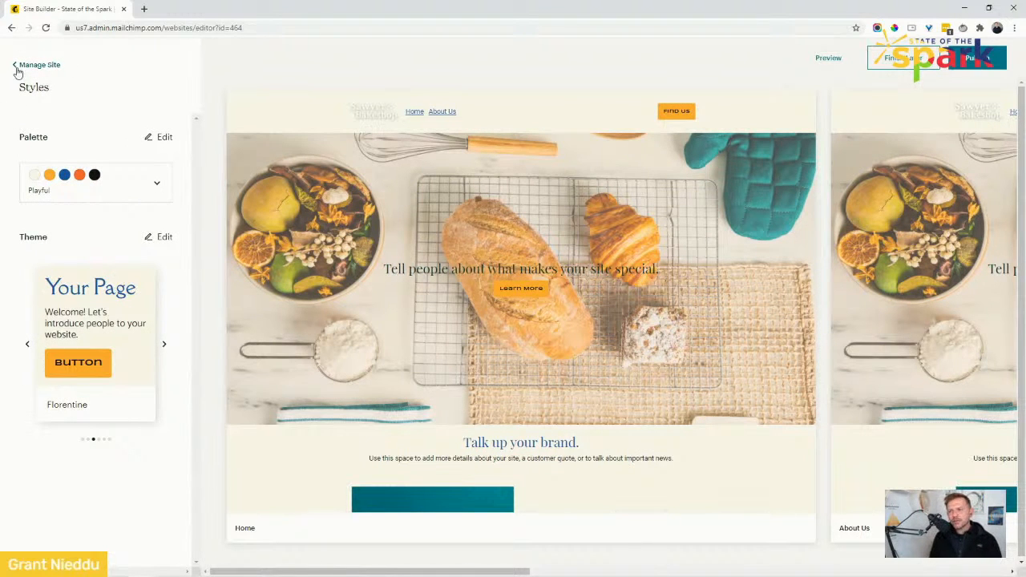
Open the Home page for editing from the site's Pages list.
click(18, 70)
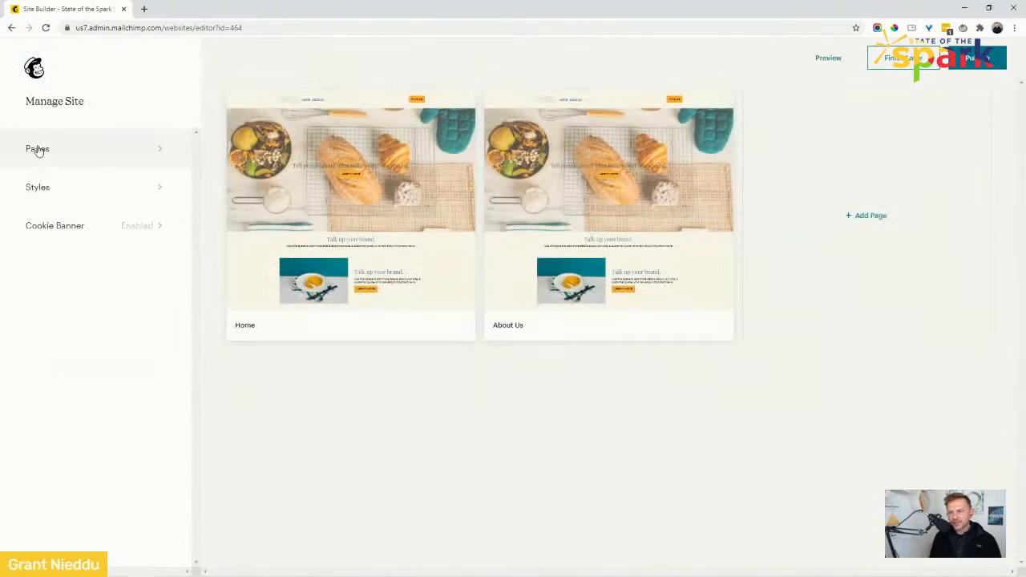
click(40, 150)
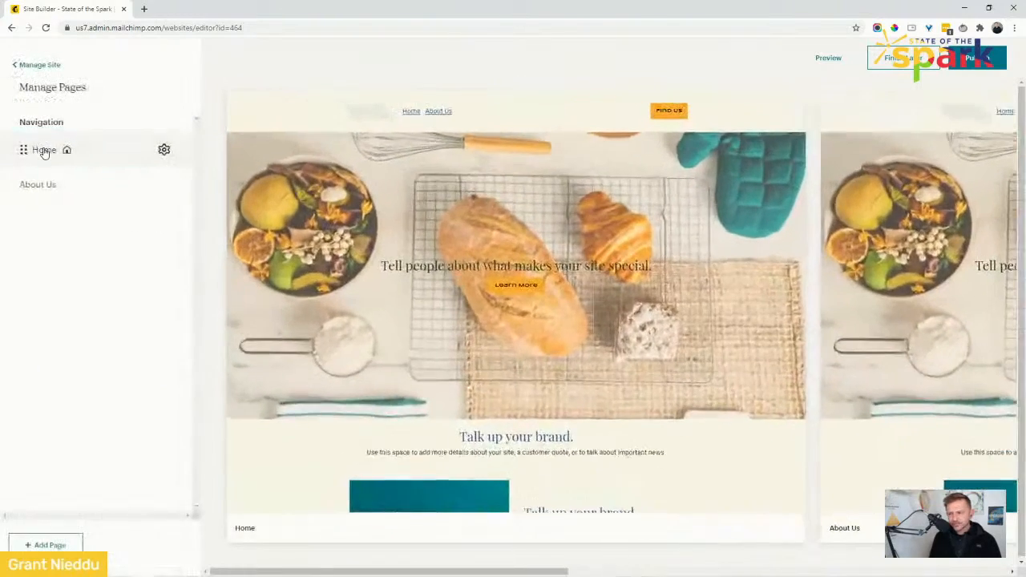
click(43, 191)
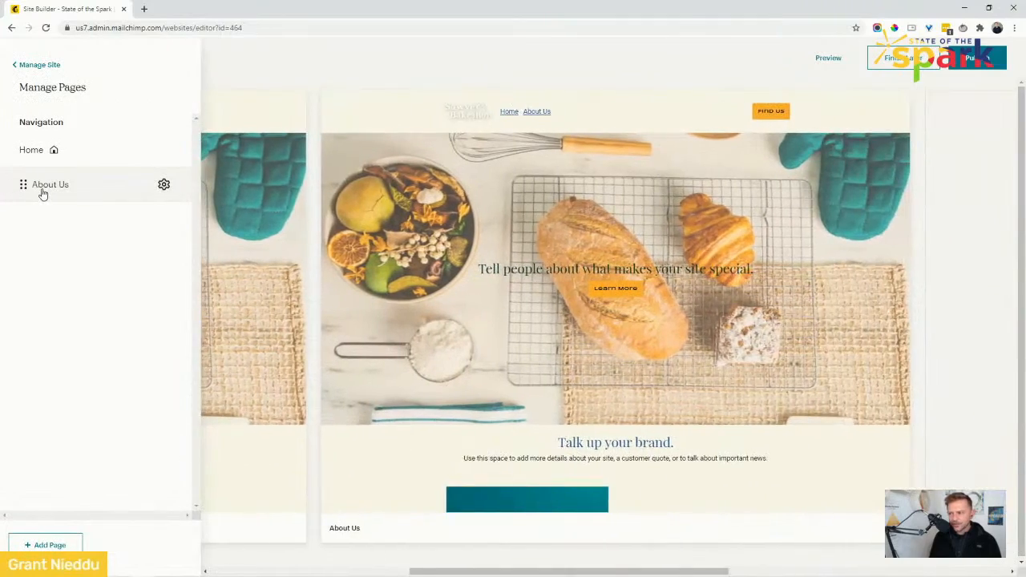
click(32, 144)
mouse_move(481, 239)
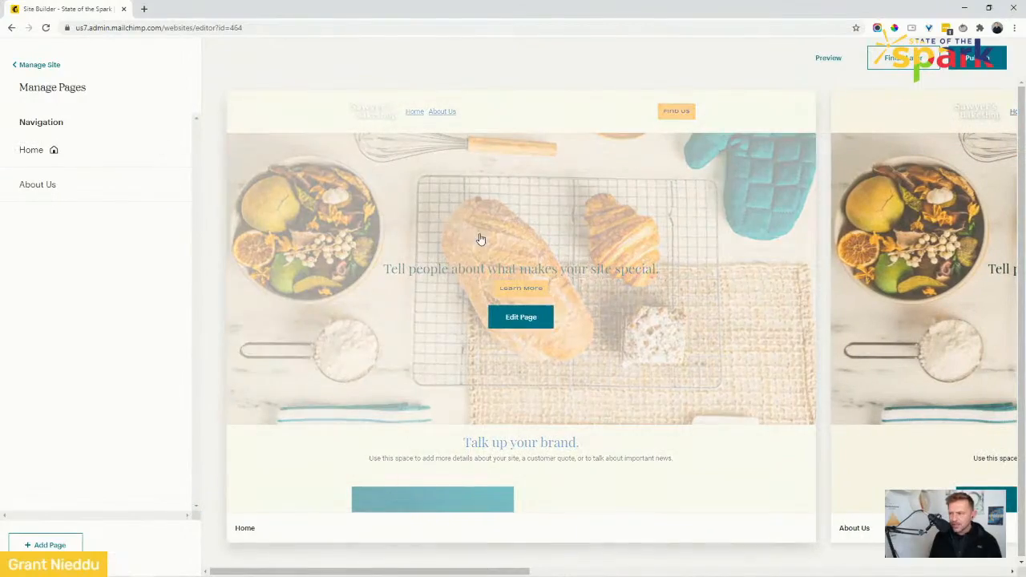
click(520, 318)
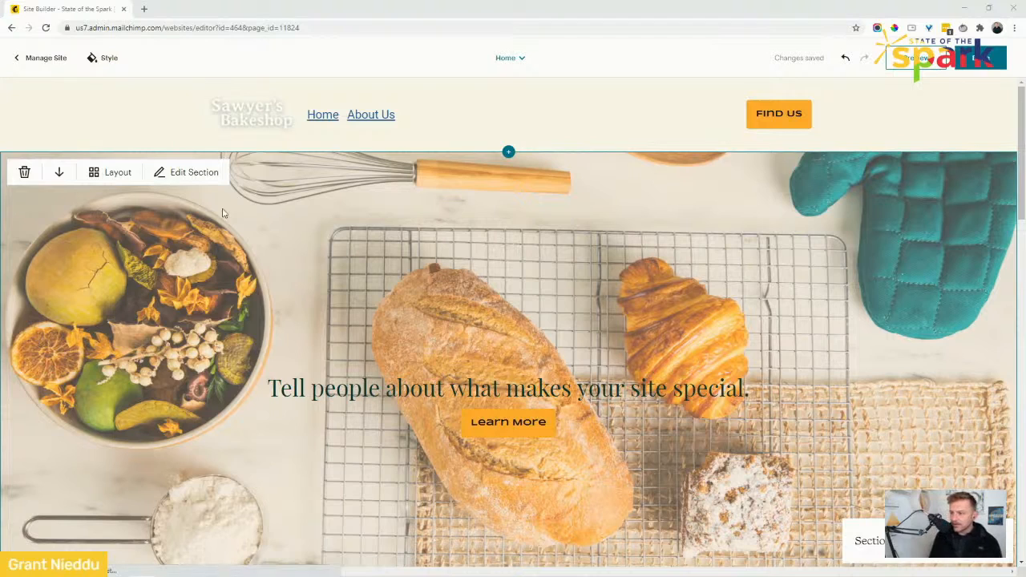
Switch the Intro section's background from an image to a solid color.
click(178, 172)
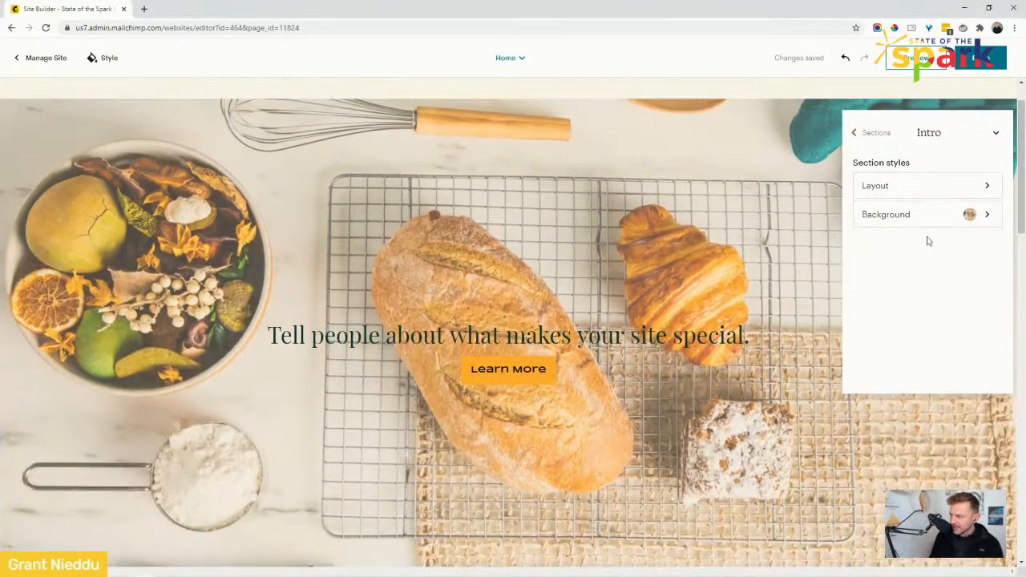
click(939, 215)
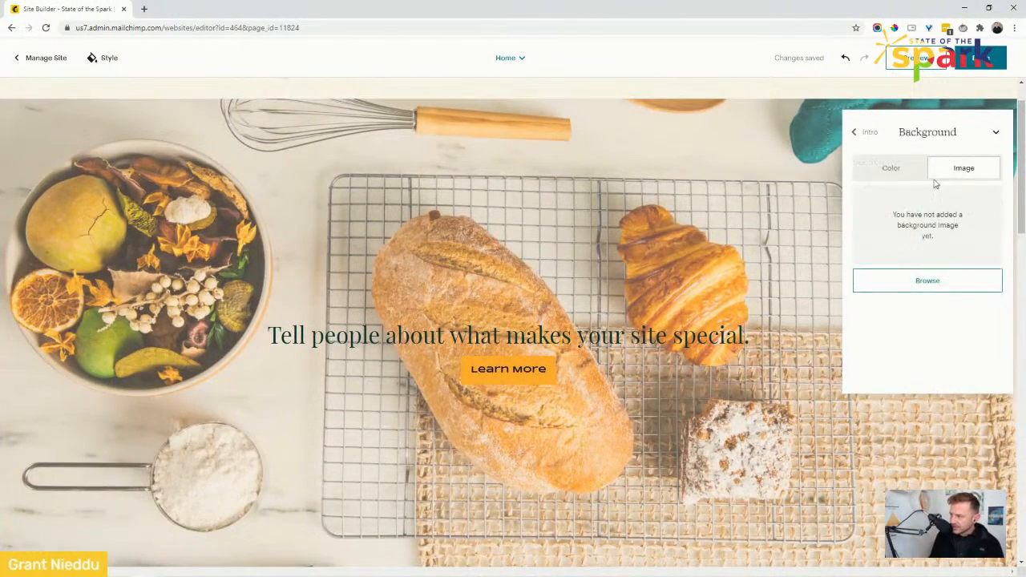
click(896, 168)
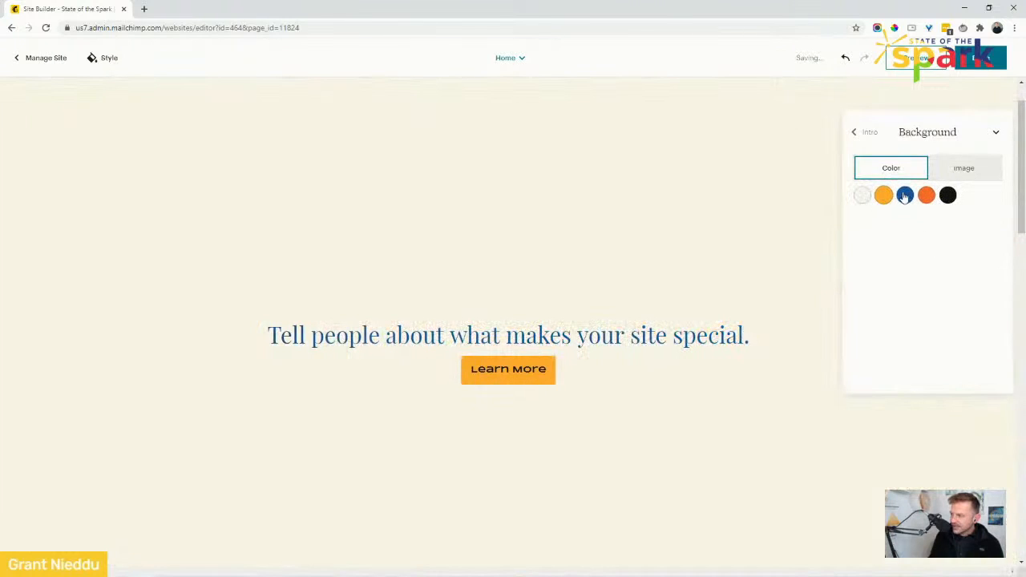
Add a two-column Contact section above the Intro and give it an orange background.
click(106, 60)
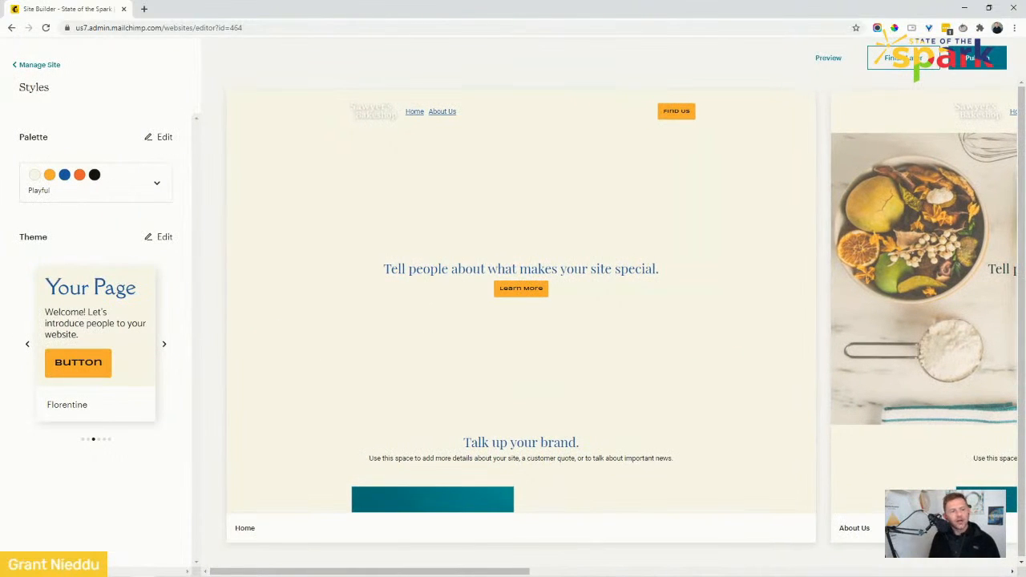
click(486, 277)
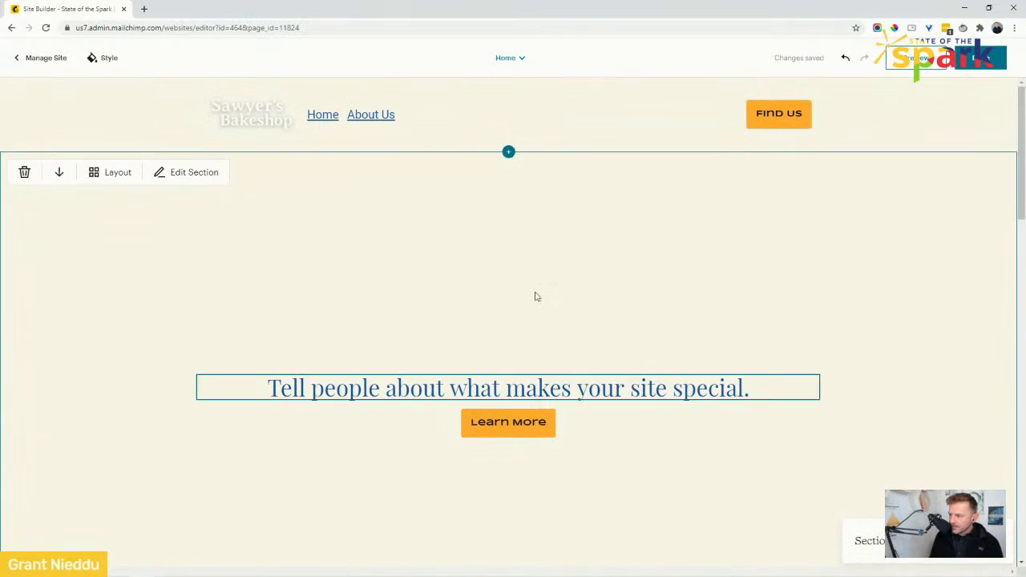
click(508, 152)
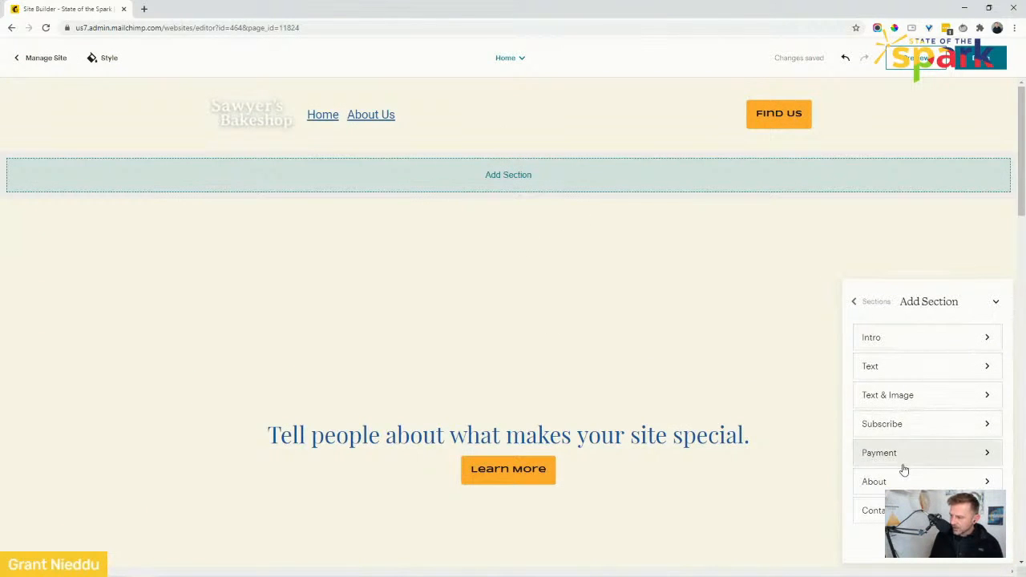
click(894, 511)
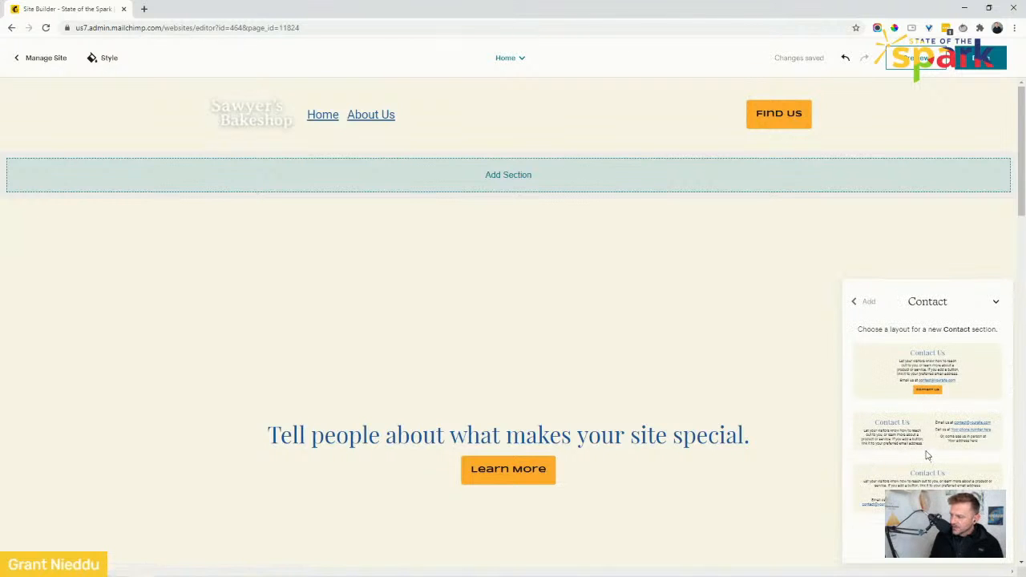
click(914, 439)
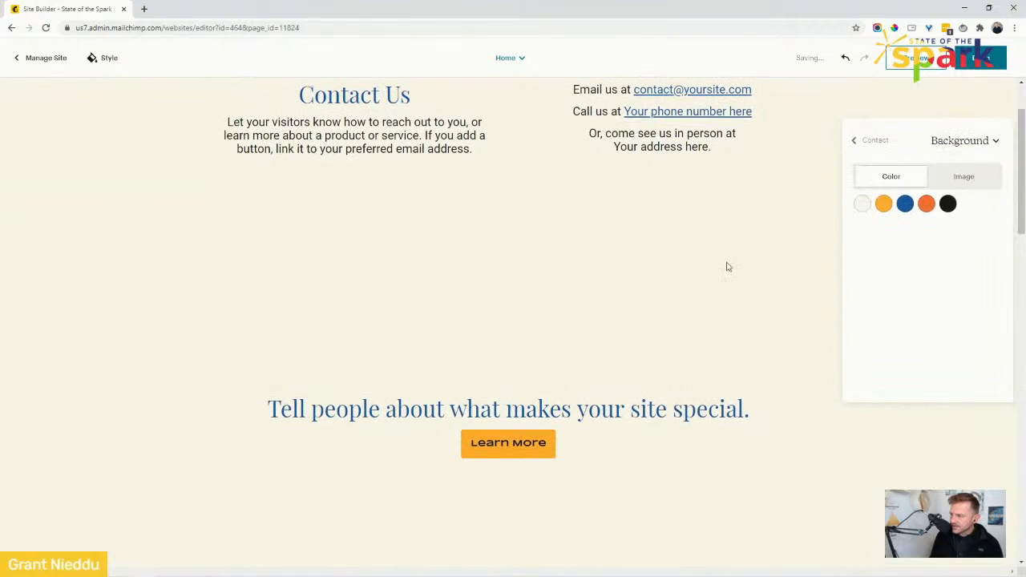
click(927, 174)
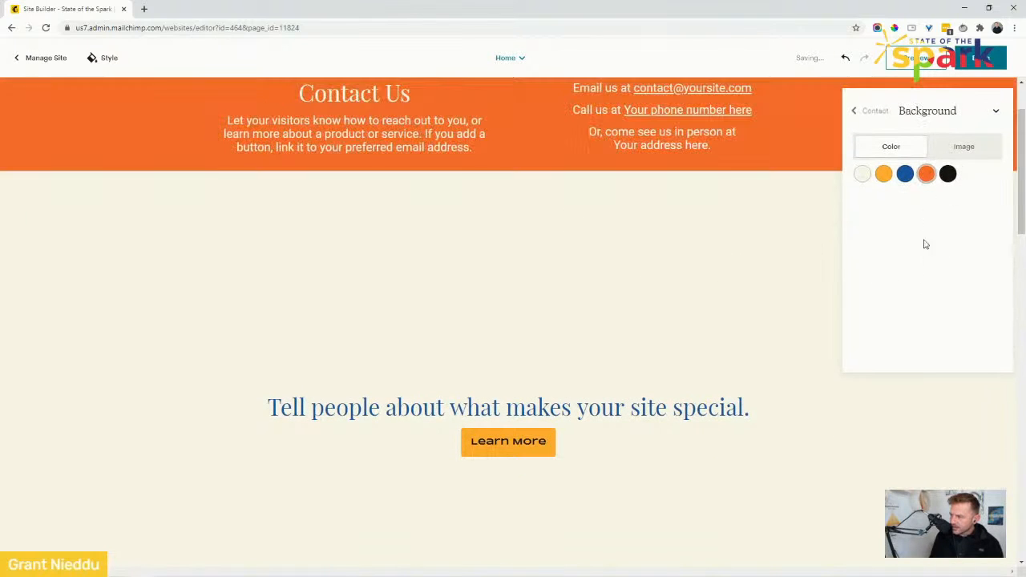
click(996, 114)
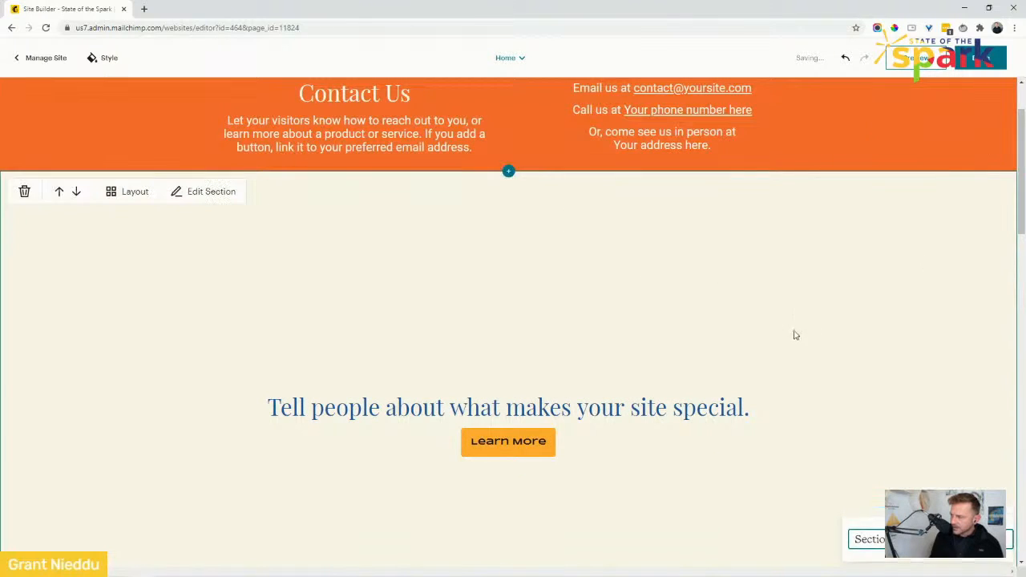
Preview the Home page in mobile and desktop views, then return to the editor.
drag(1023, 183, 1023, 165)
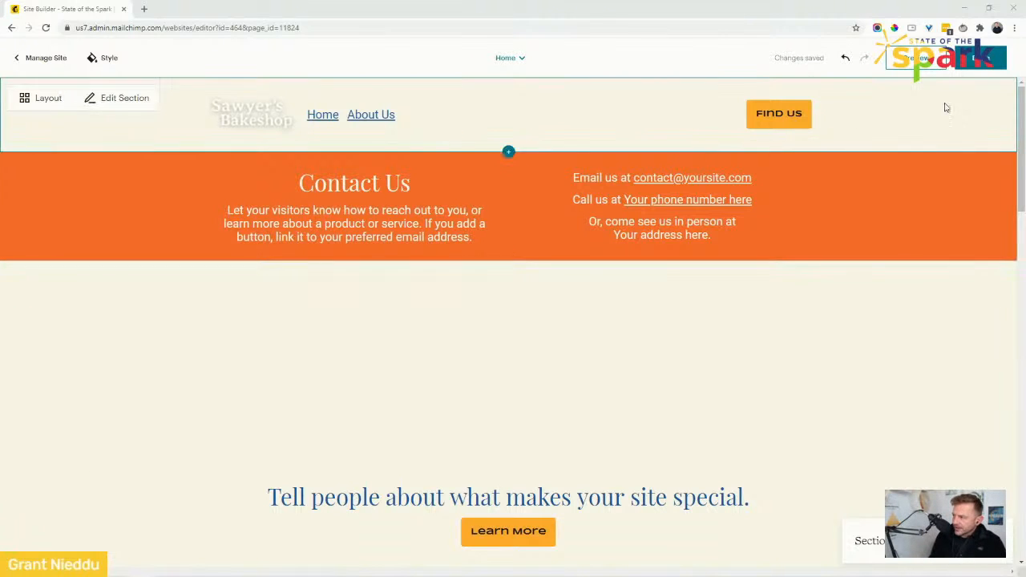
click(922, 63)
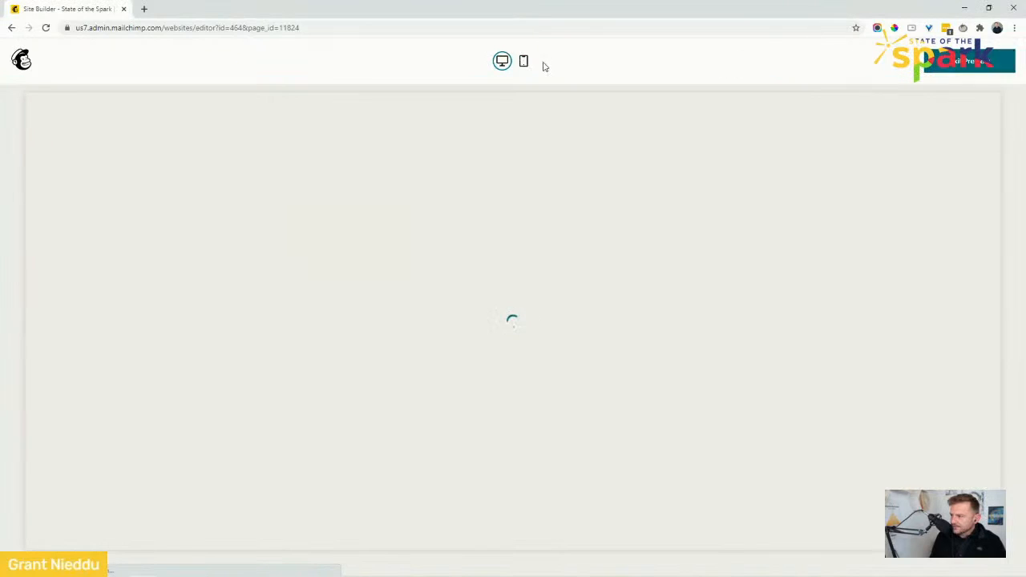
click(524, 63)
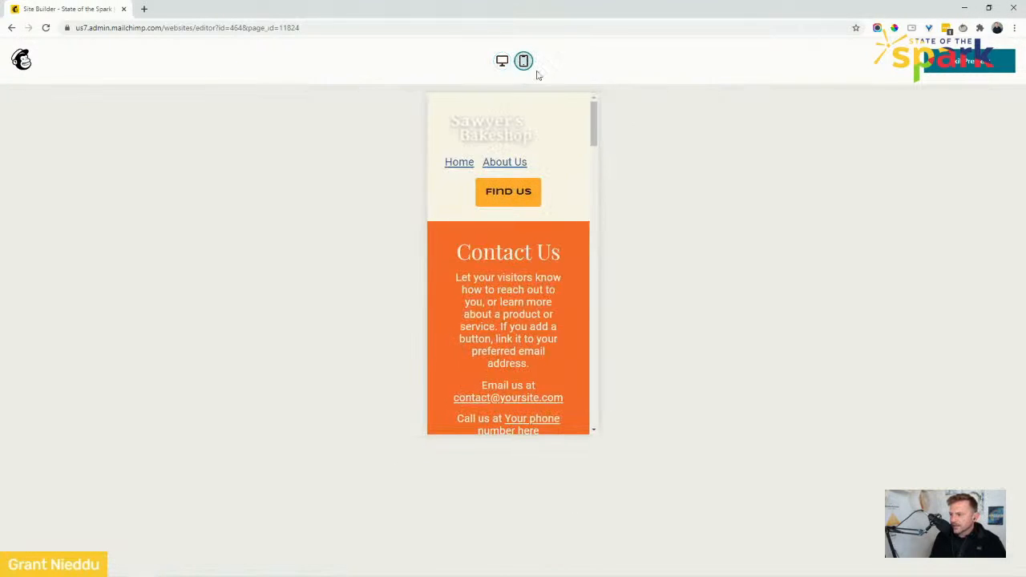
drag(597, 121, 615, 102)
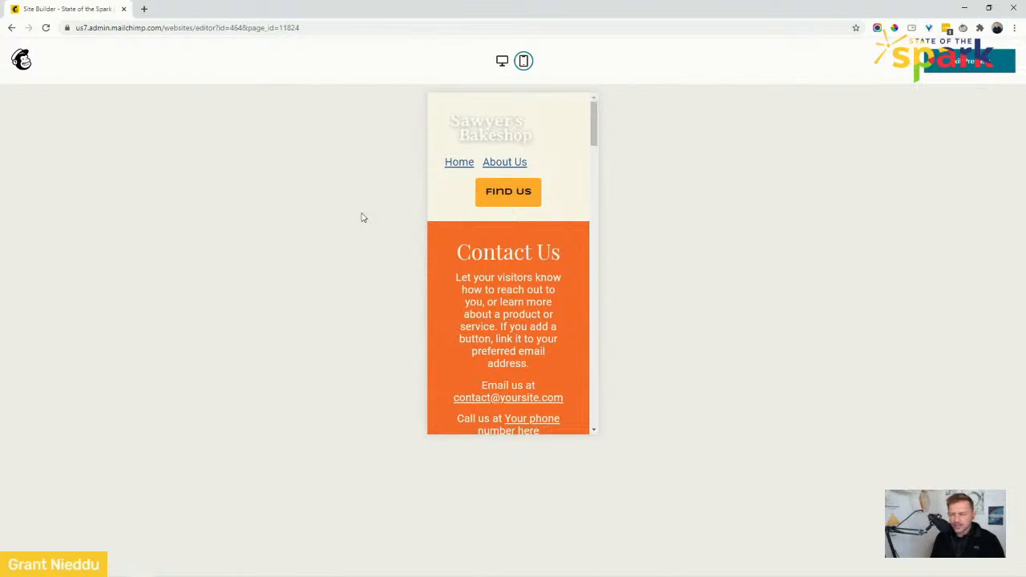
drag(596, 133, 618, 101)
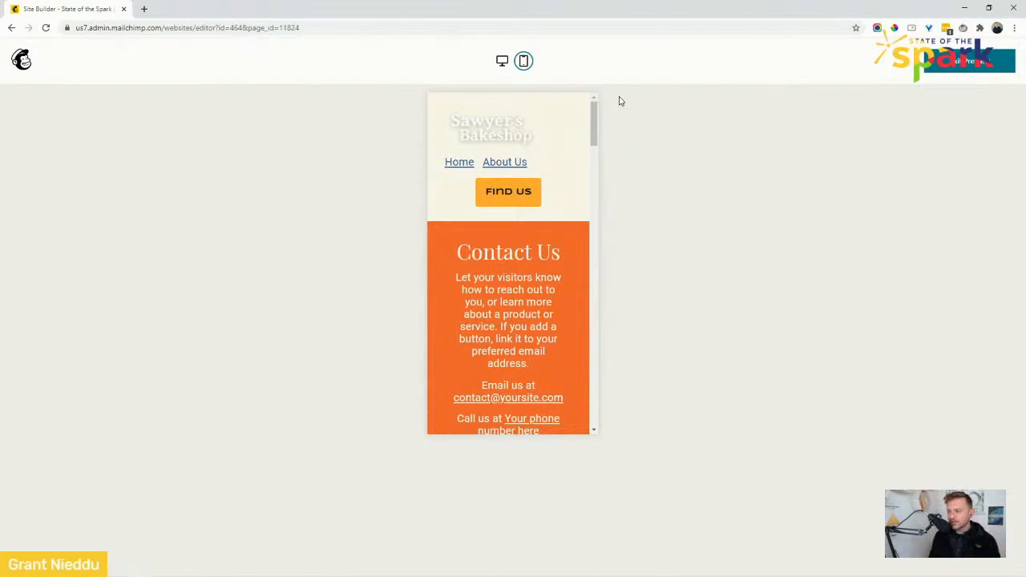
click(502, 63)
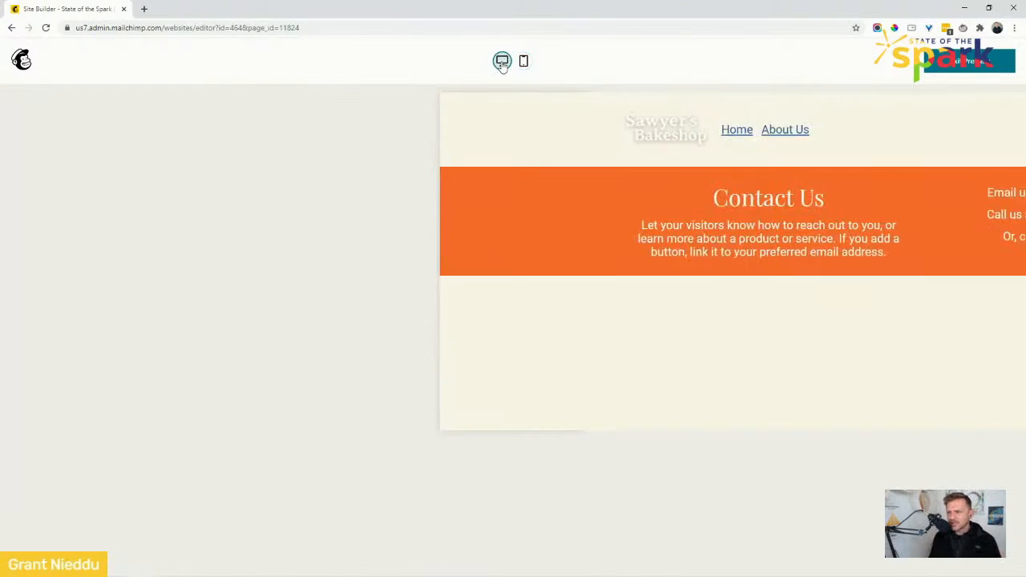
click(956, 69)
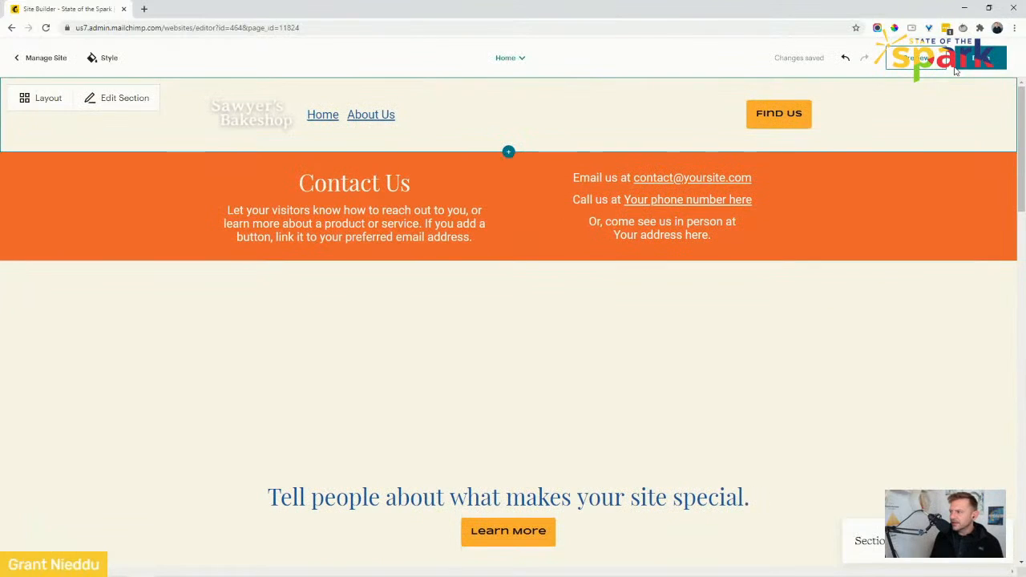
Undo the last two changes to remove the Contact section, then leave the page editor for Manage Site.
click(846, 60)
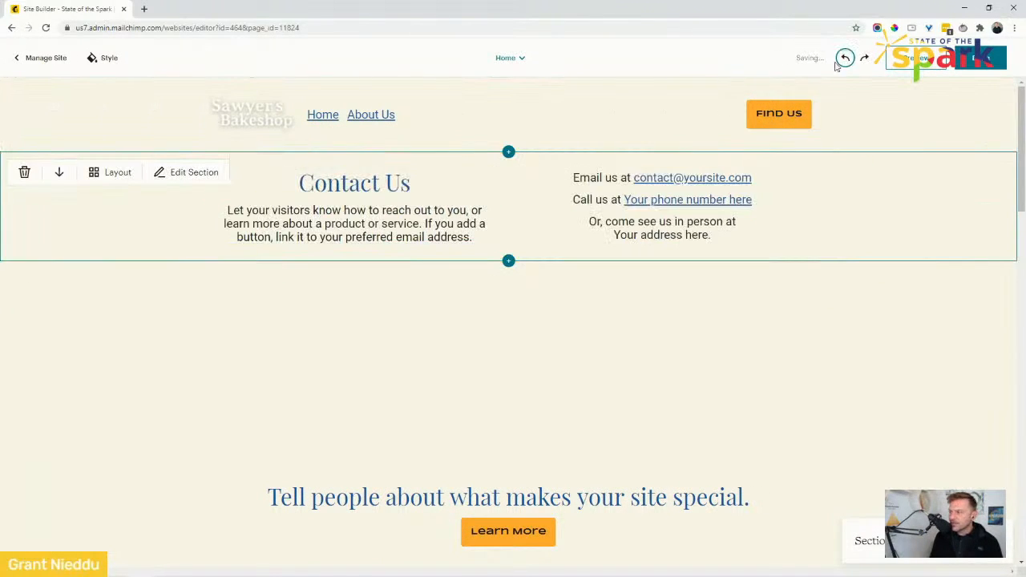
click(846, 60)
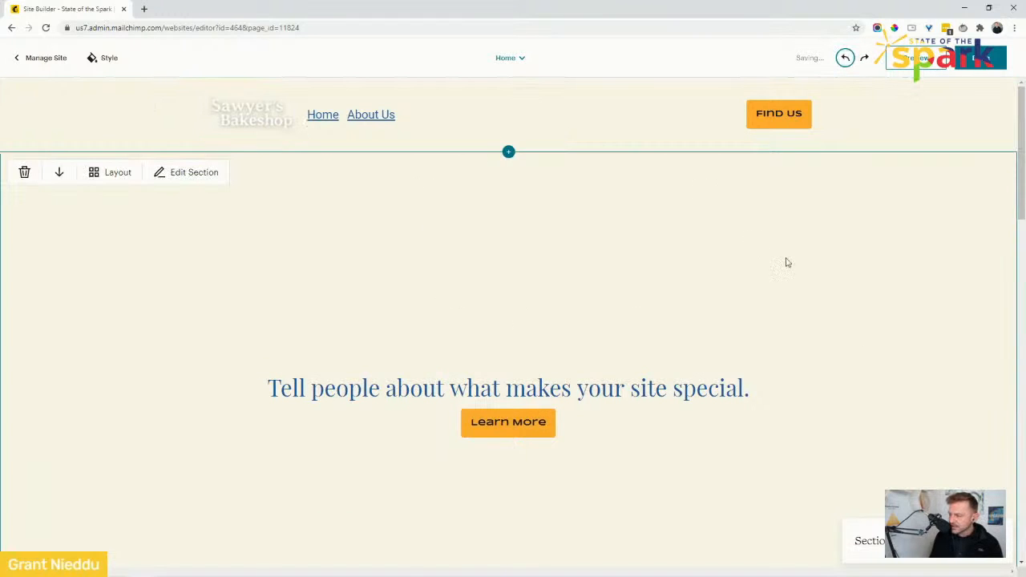
click(866, 540)
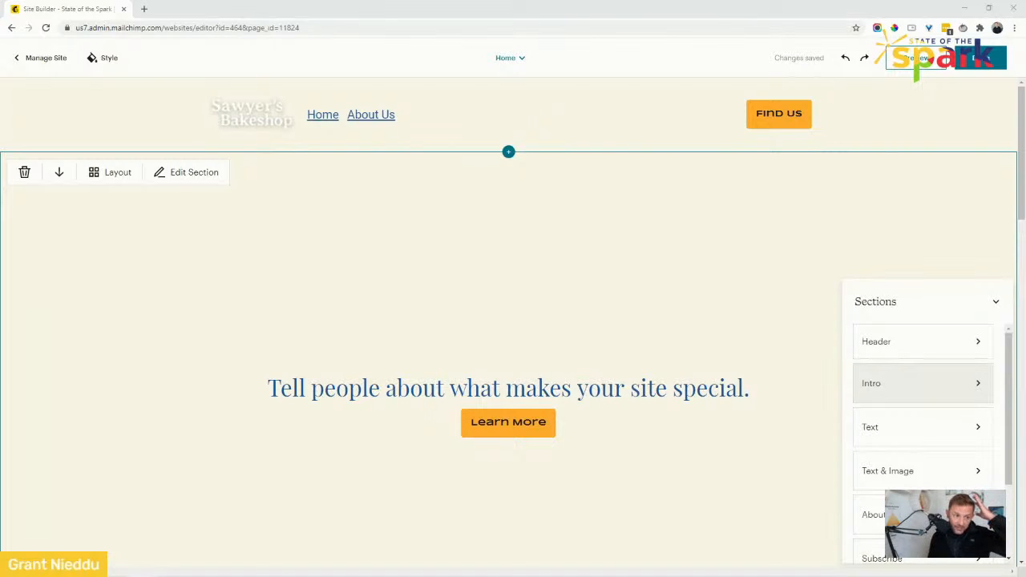
click(40, 58)
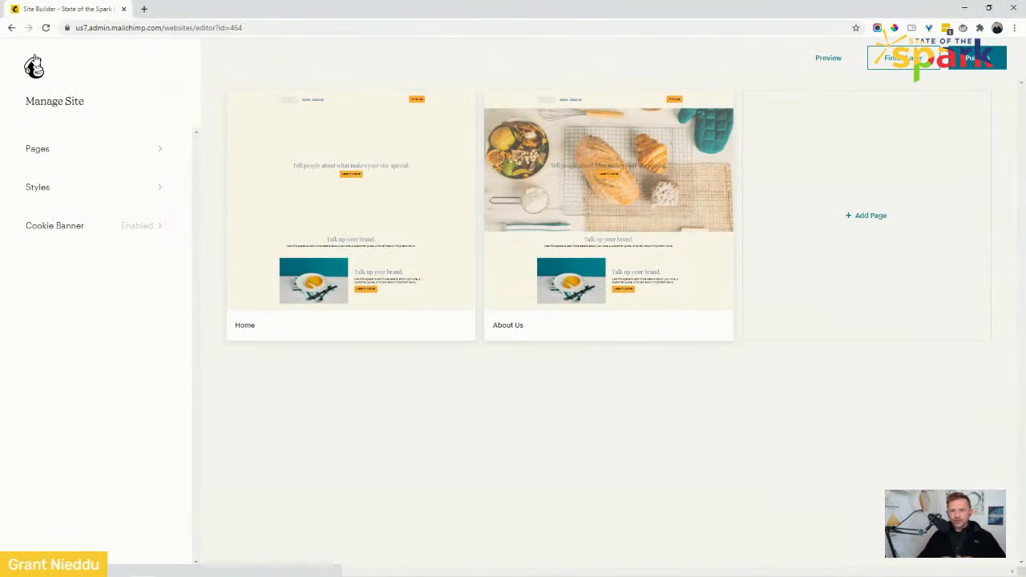